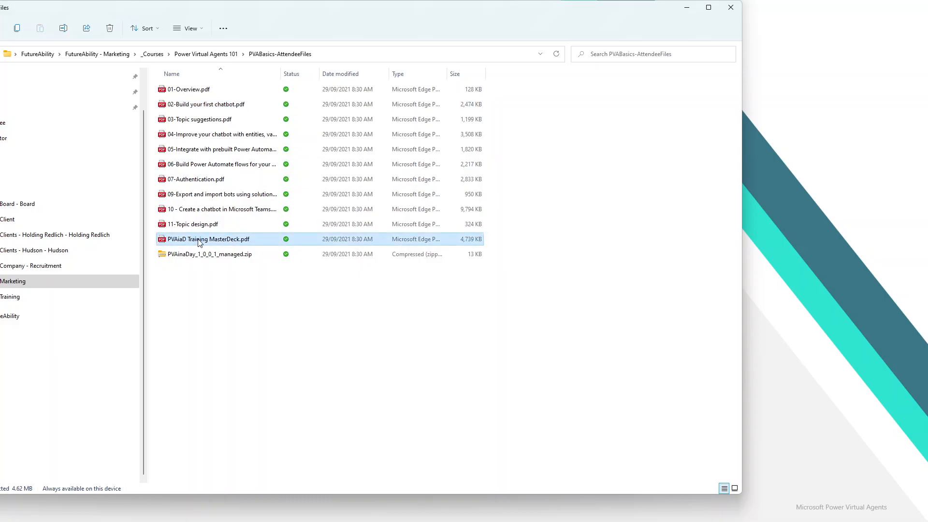
- Select PVAinaDay_1_0_0_1_managed.zip in the PVABasics-AttendeeFiles folder, then minimize Explorer
left_click(198, 254)
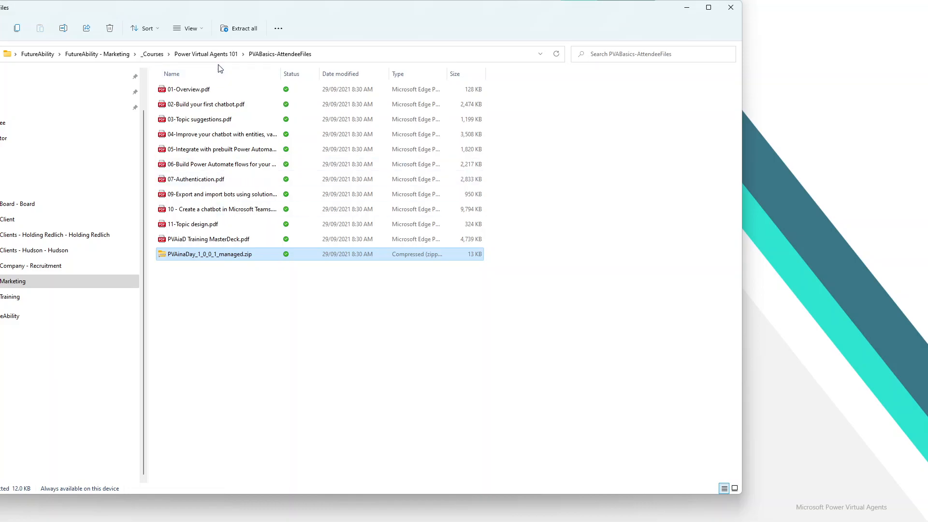
left_click(687, 8)
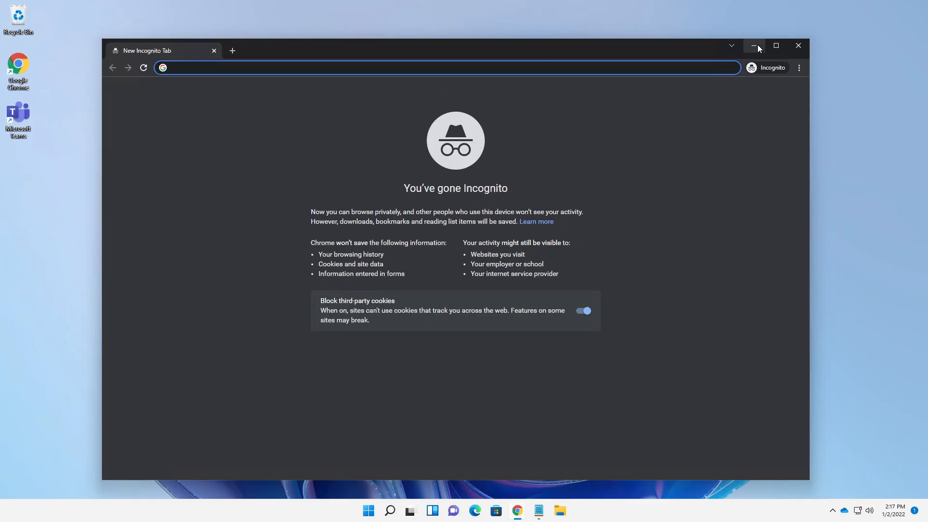
- Load outlook.com in a new incognito tab, then return to the blank incognito tab
left_click(233, 51)
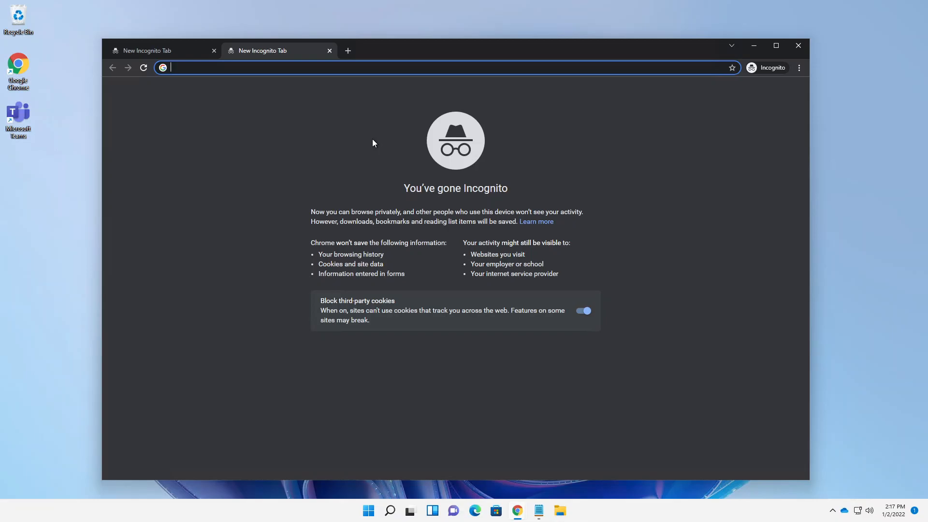
type("out")
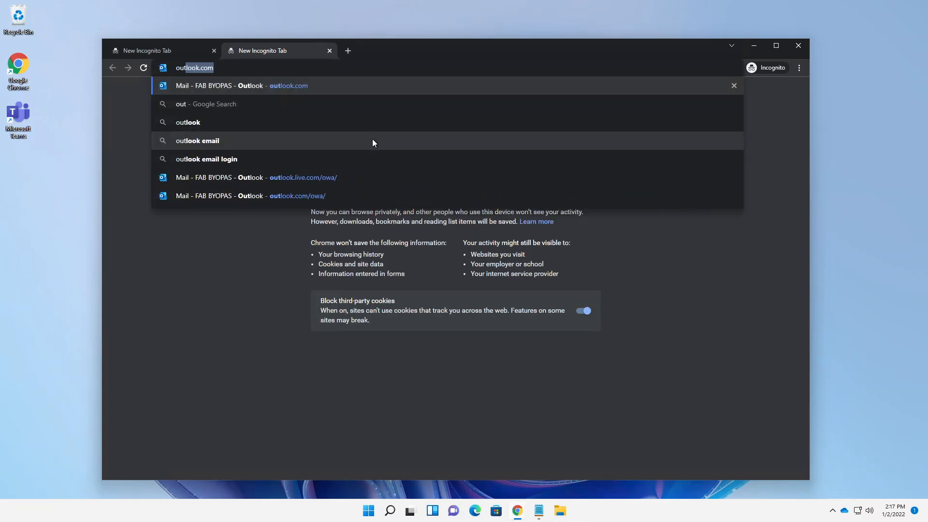
key("Return")
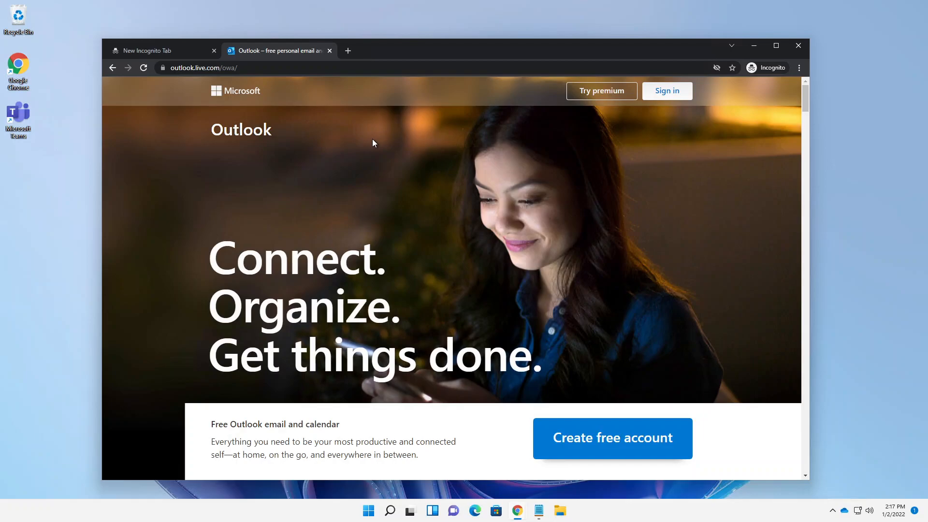
scroll(372, 141, "down", 3)
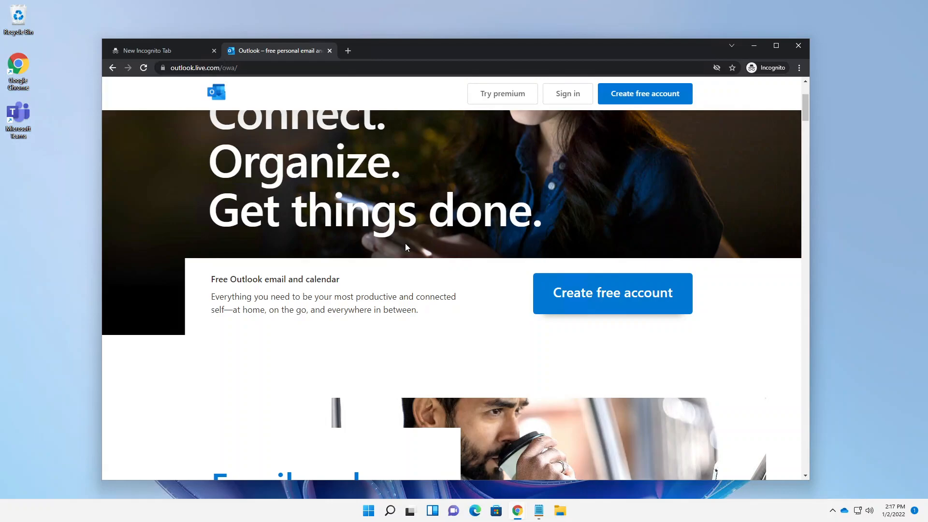
scroll(406, 248, "up", 3)
left_click(152, 52)
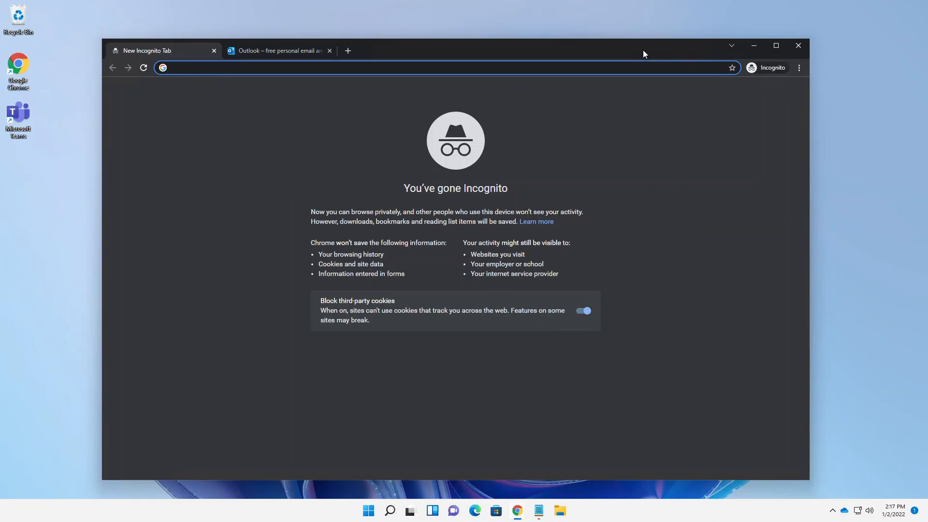
left_click_drag(642, 53, 647, 39)
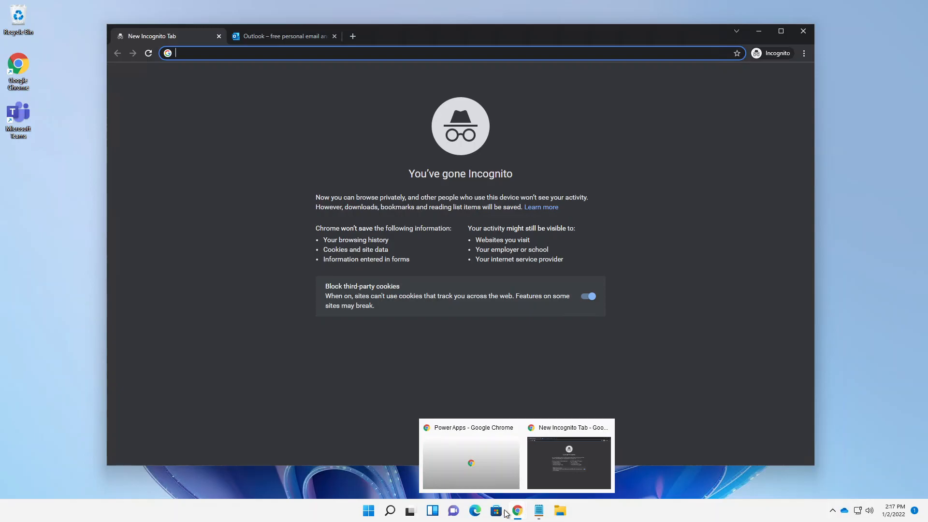
mouse_move(517, 515)
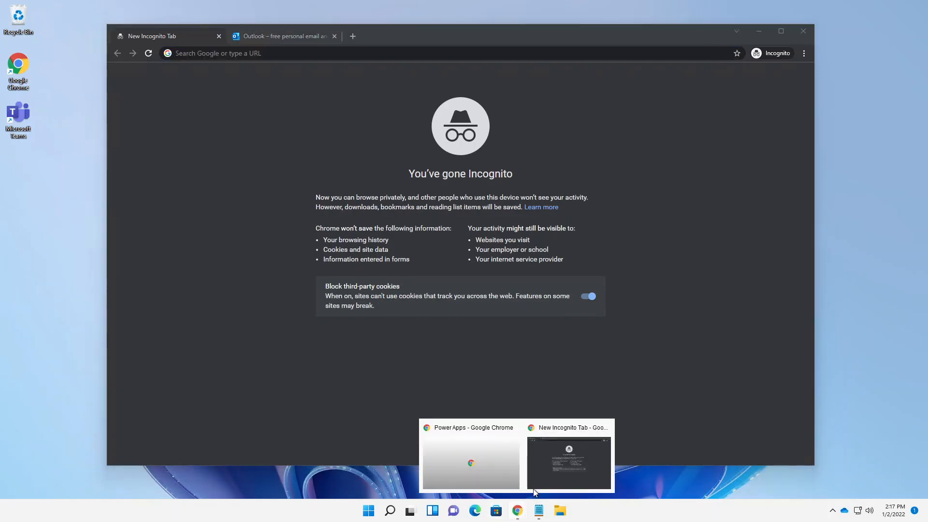
left_click(497, 457)
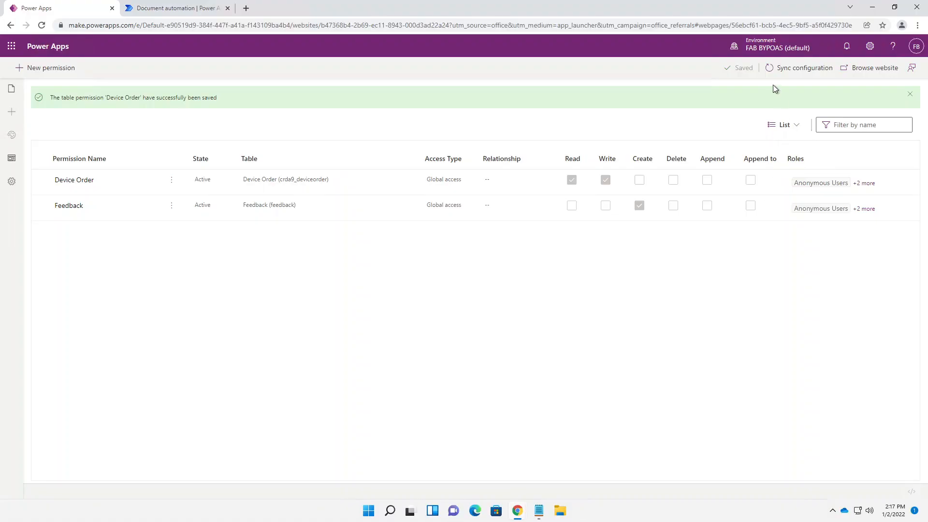
left_click(902, 25)
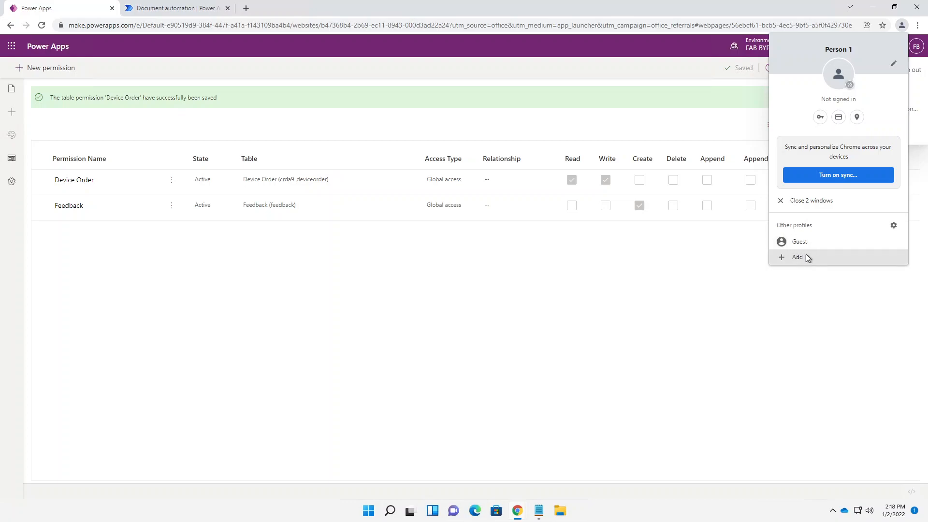
left_click(903, 25)
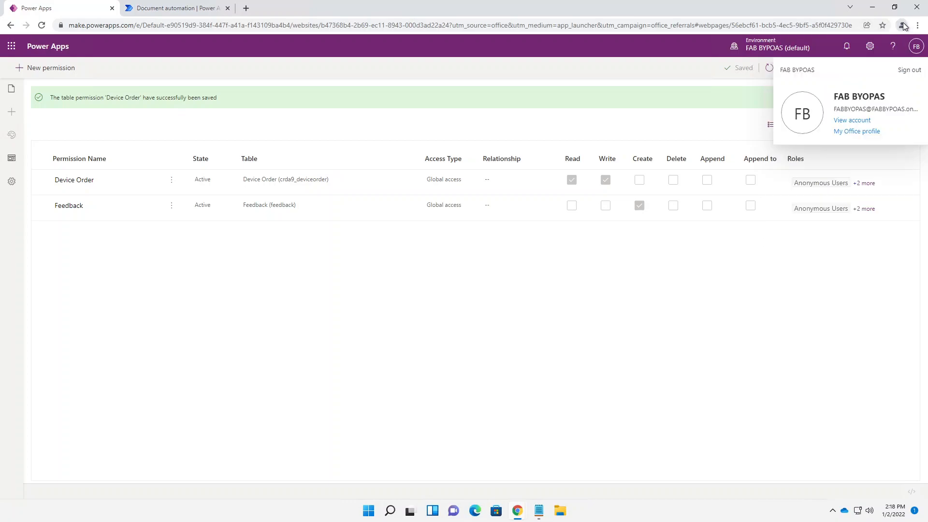
left_click(903, 26)
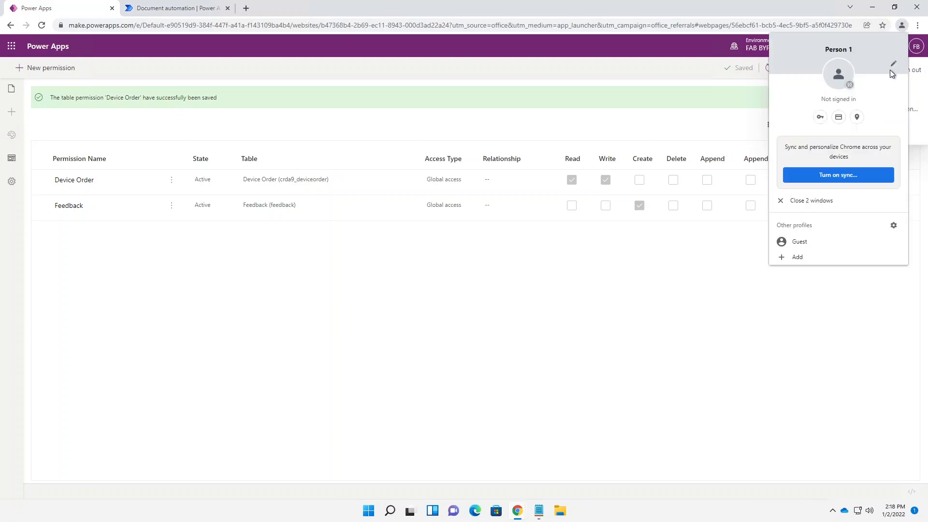
left_click(723, 290)
left_click(875, 9)
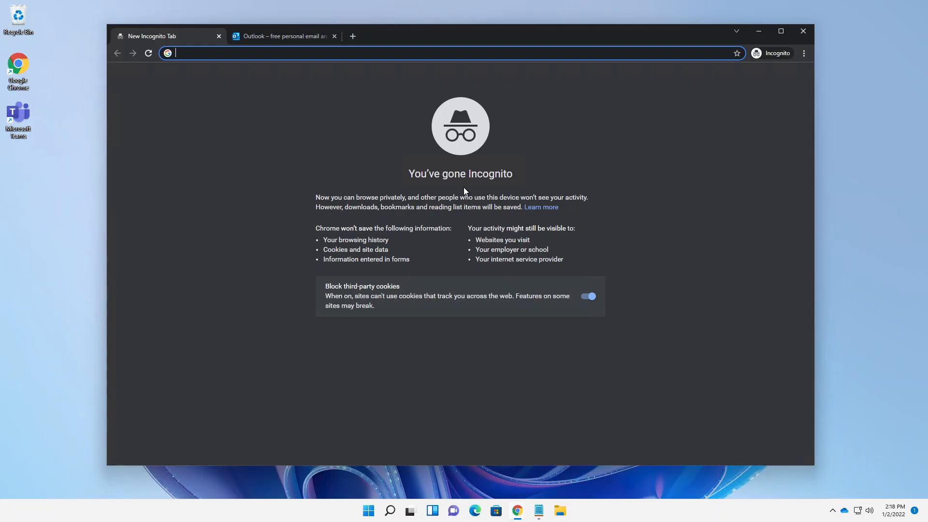
- Go to aka.ms/trypva, start Try free, and test the sign-up email form
type("ak")
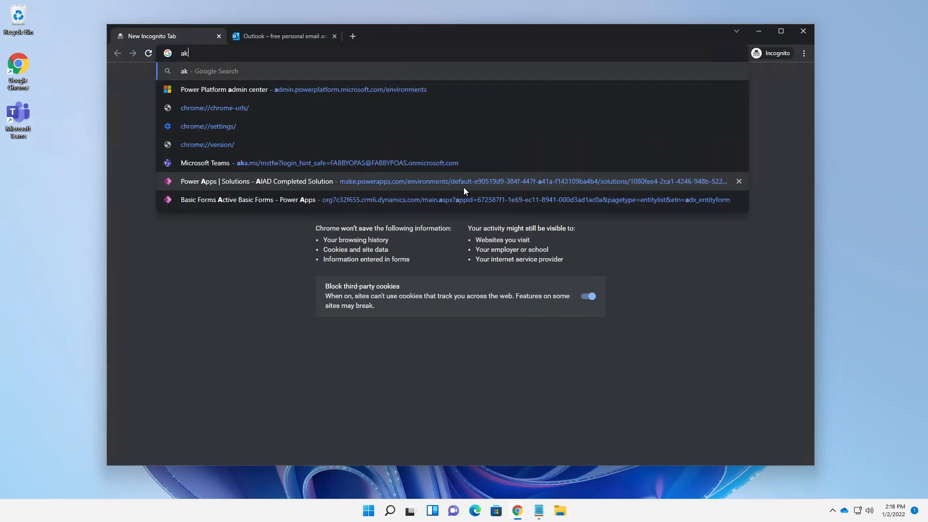
type("a.ms/trypva")
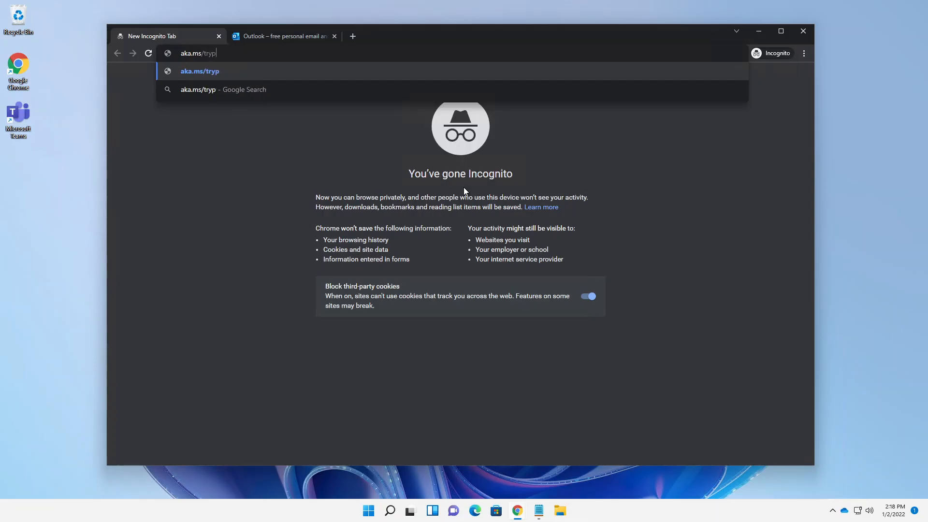
key("Return")
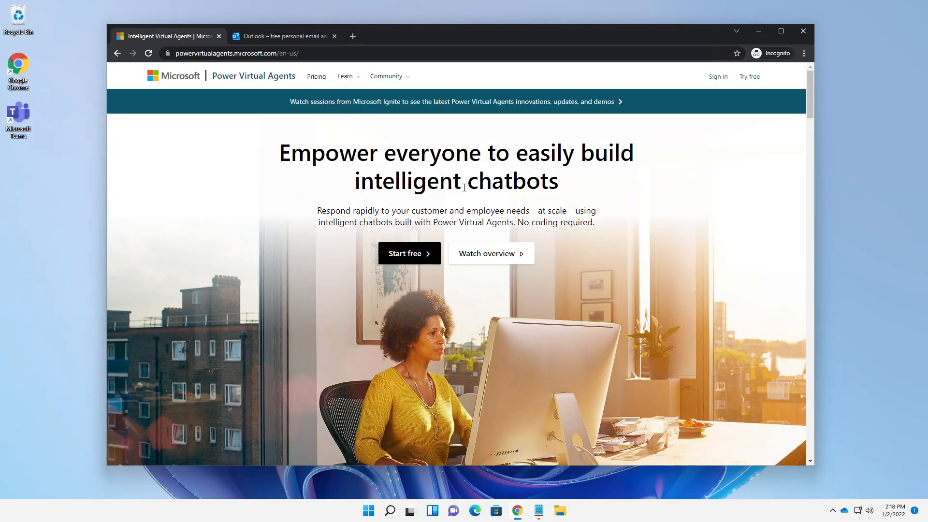
left_click(755, 78)
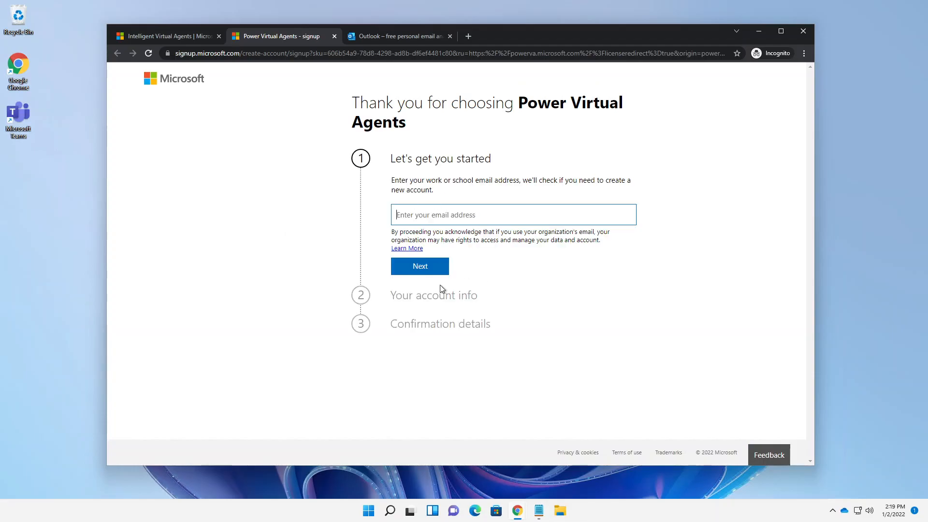
left_click(420, 217)
left_click(423, 267)
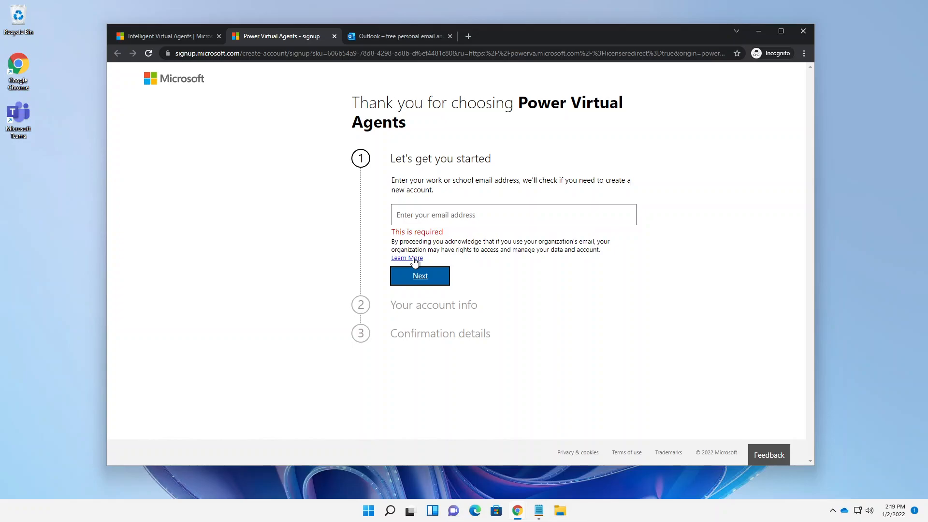
left_click(415, 259)
- Copy the Power Virtual Agents homepage address and close the incognito window
left_click(194, 36)
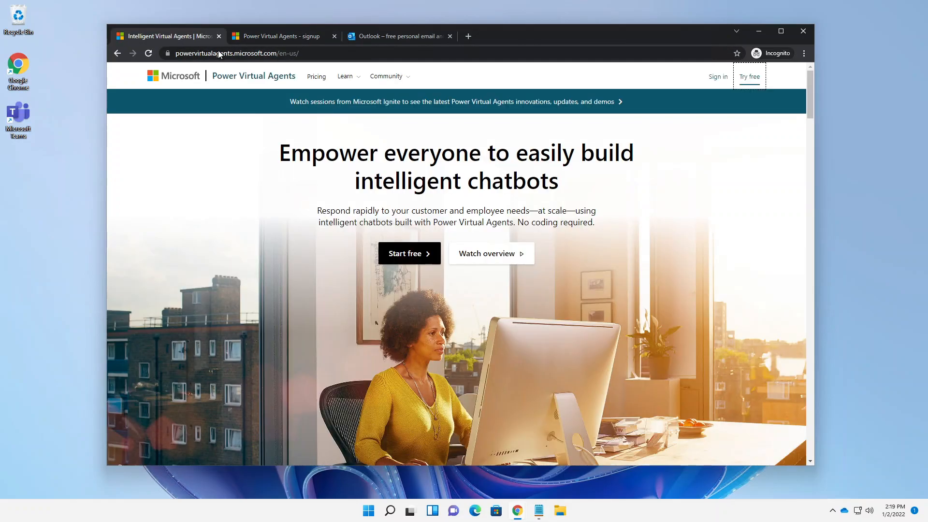
left_click(208, 53)
right_click(221, 53)
left_click(264, 107)
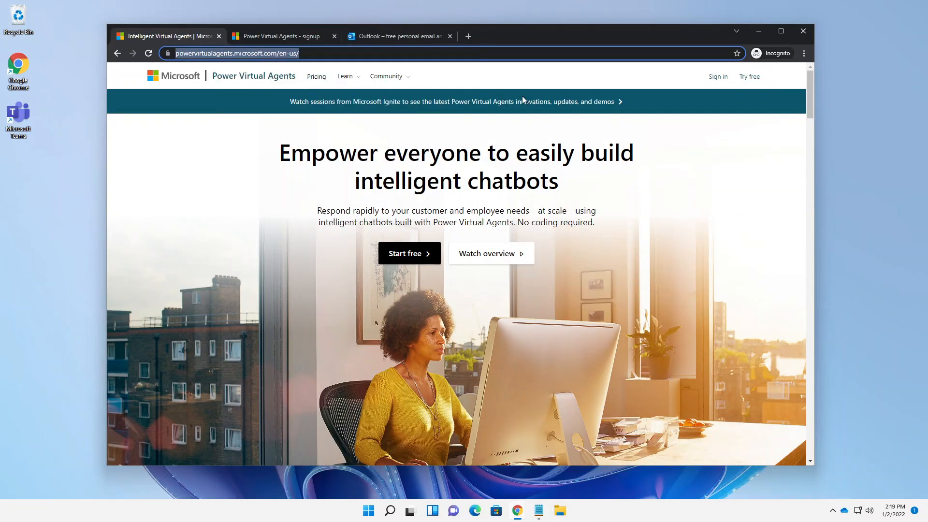
left_click(806, 33)
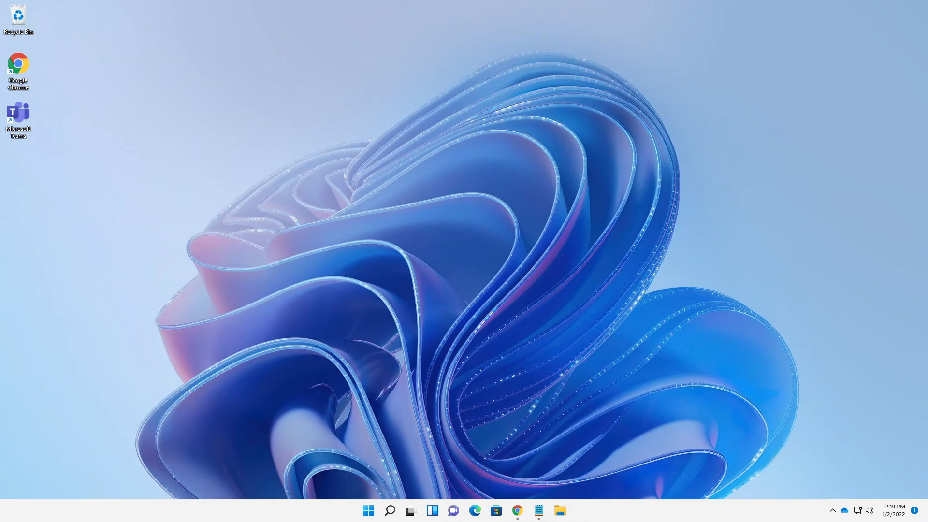
- Paste the Power Virtual Agents address in the main browser and start the free trial
left_click(517, 510)
left_click(231, 24)
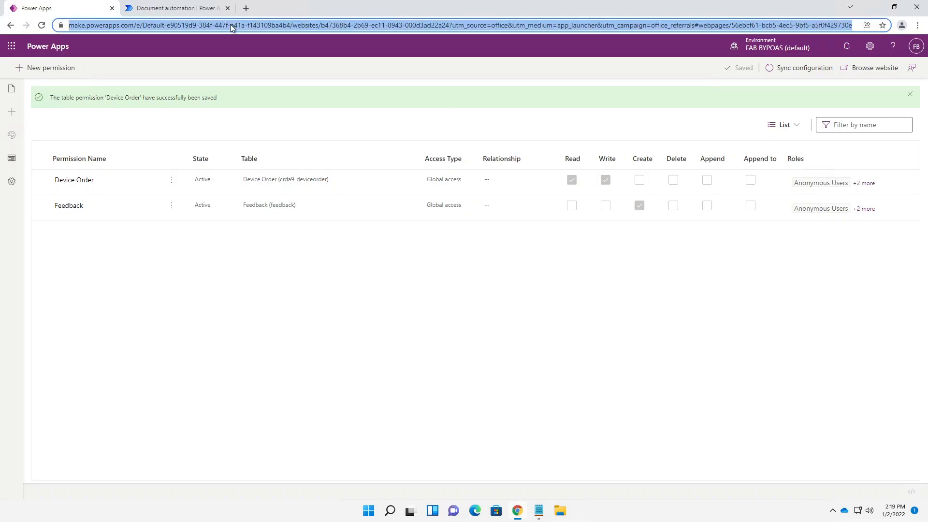
type("https://powervirtualagents.microsoft.com/en-us/")
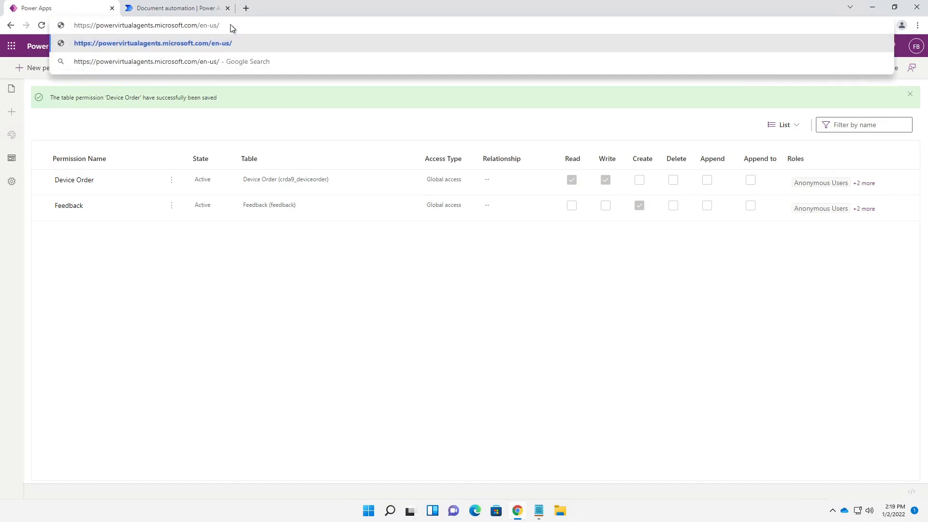
key("Return")
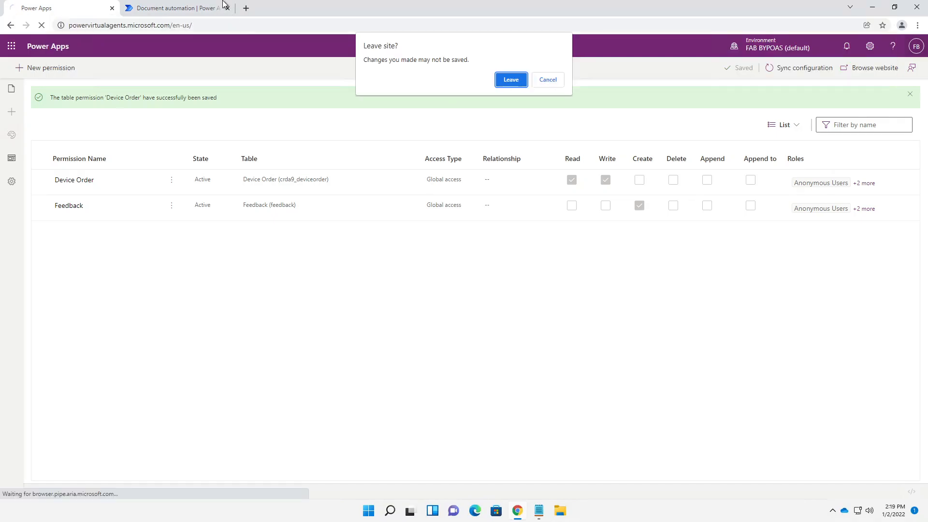
left_click(506, 81)
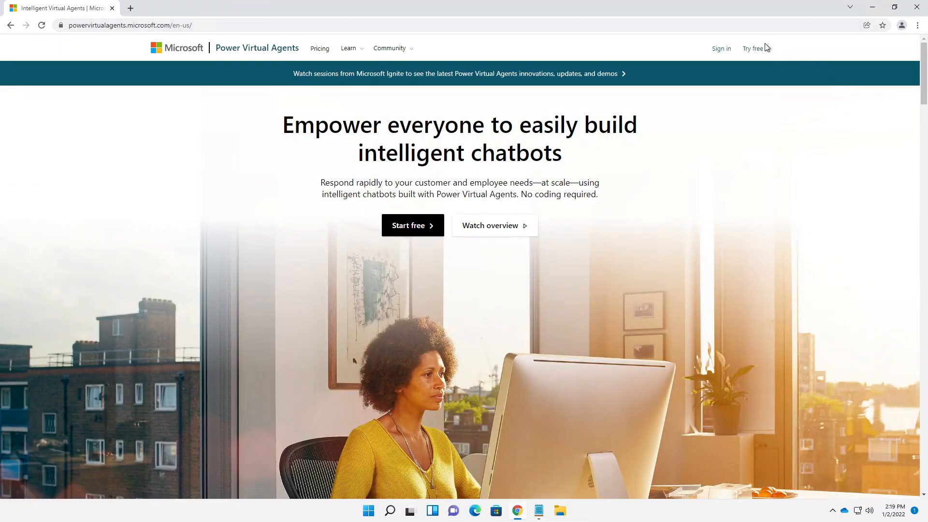
left_click(754, 51)
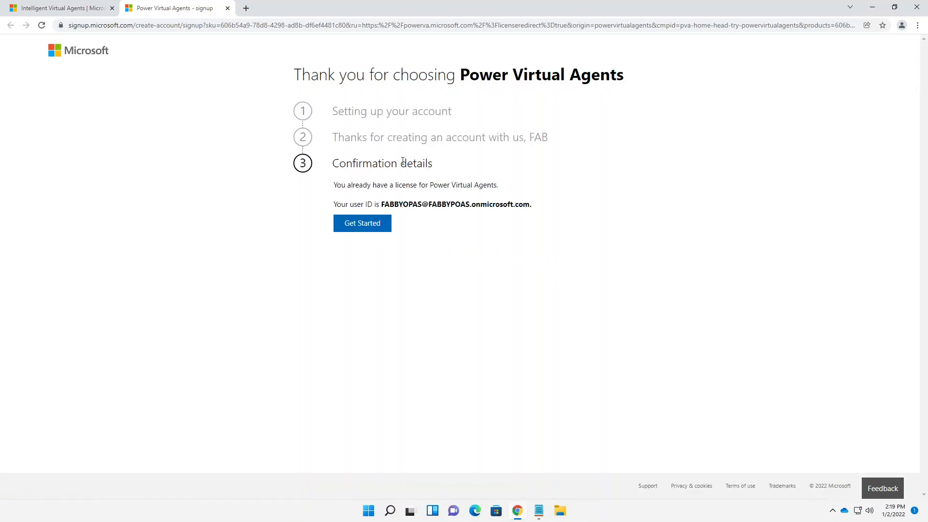
left_click(366, 227)
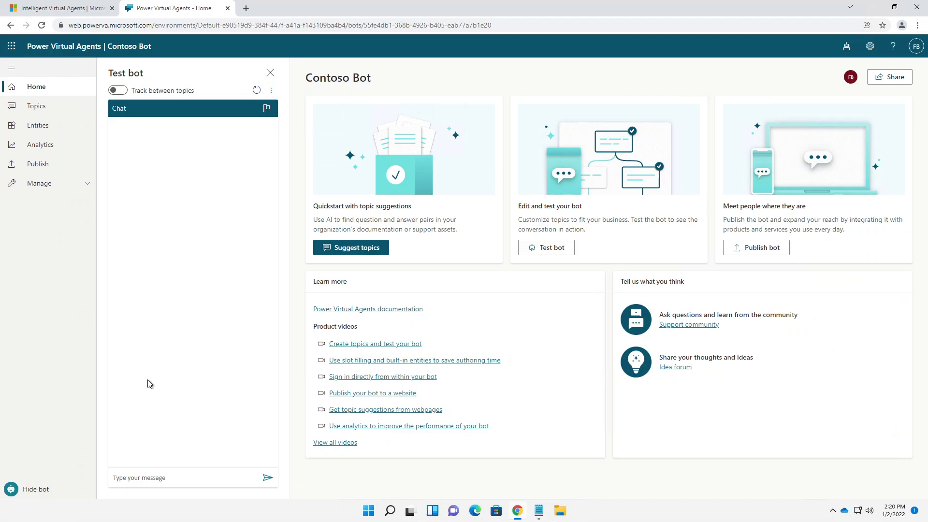
- Expand Manage in the Contoso Bot navigation and show the Microsoft 365 app launcher
left_click(42, 185)
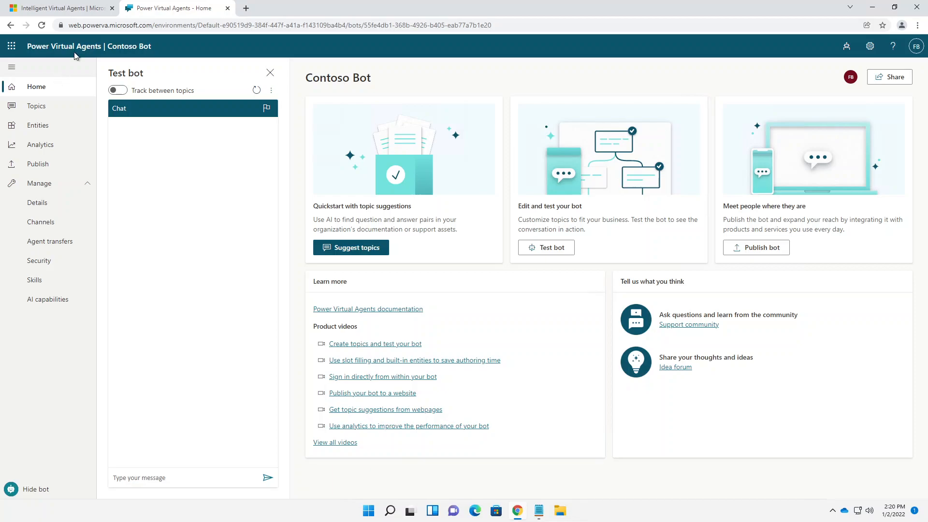
left_click(10, 50)
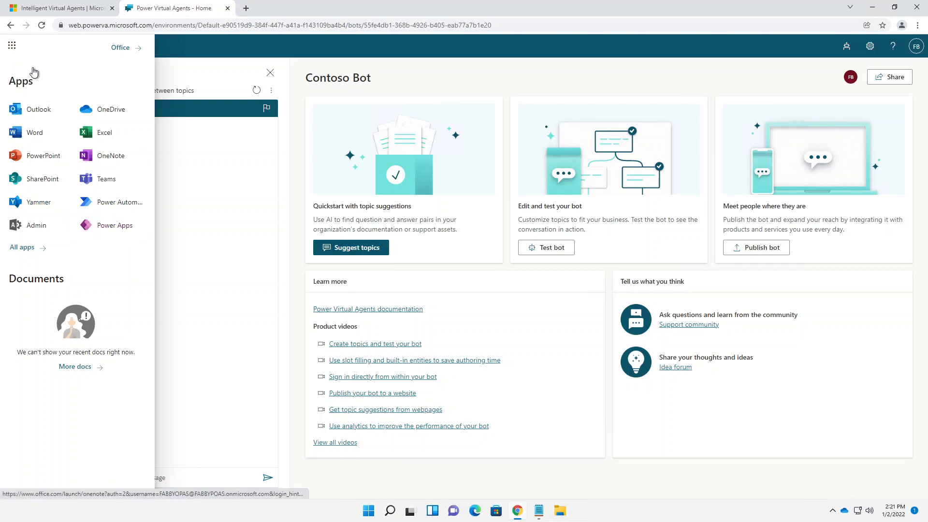
- Launch Power Apps, go to its Solutions page, and minimize Chrome
left_click(101, 227)
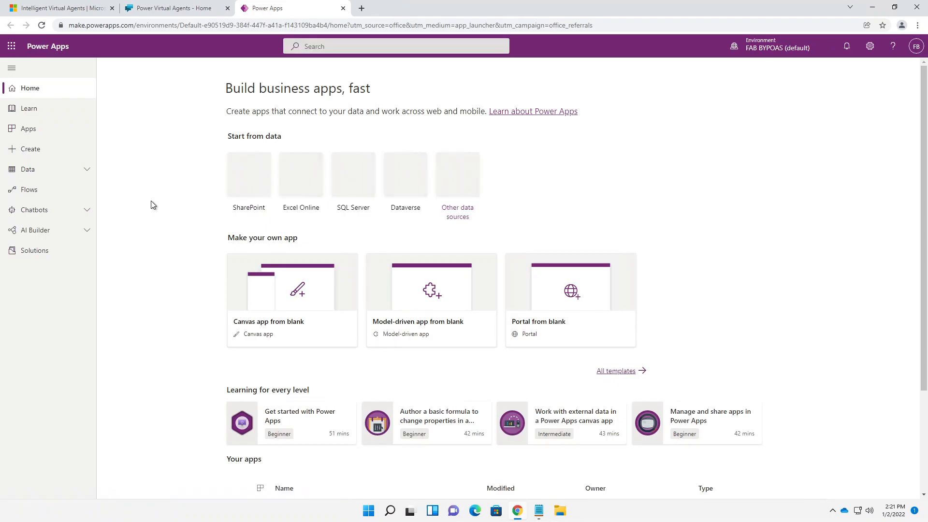
left_click(26, 251)
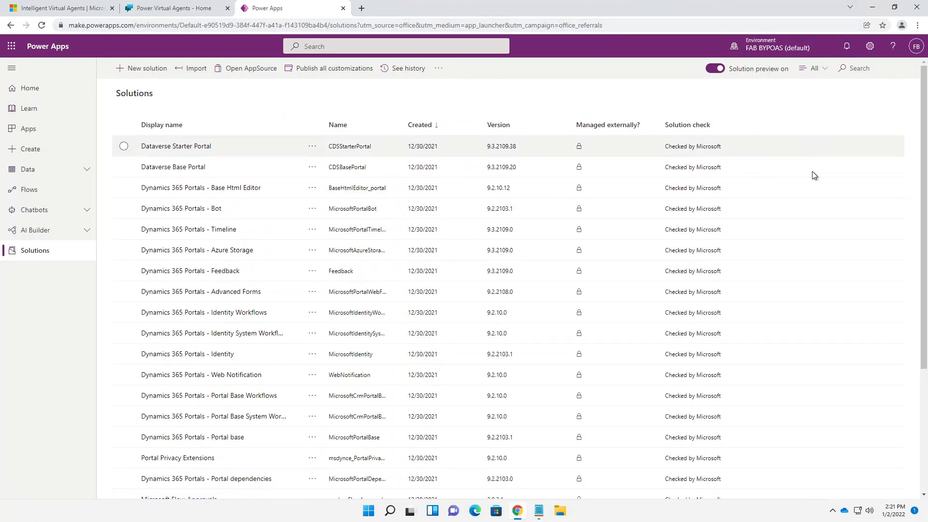
left_click(877, 9)
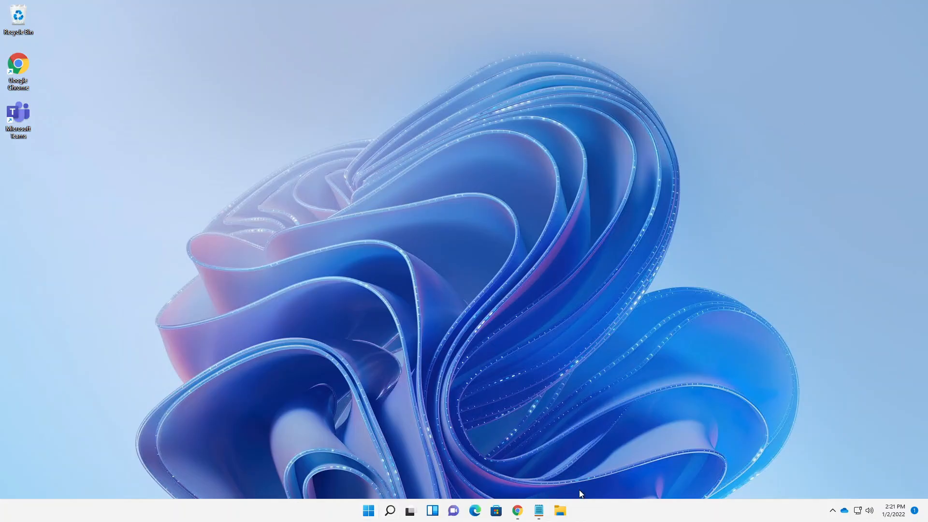
- Copy PVAinaDay_1_0_0_1_managed.zip, view the Downloads folder, then bring Power Apps back
left_click(561, 511)
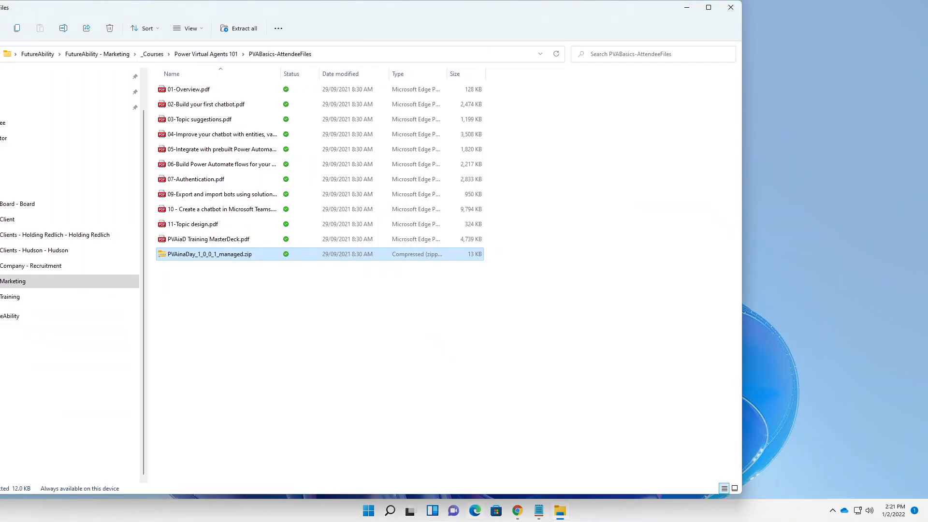
right_click(211, 253)
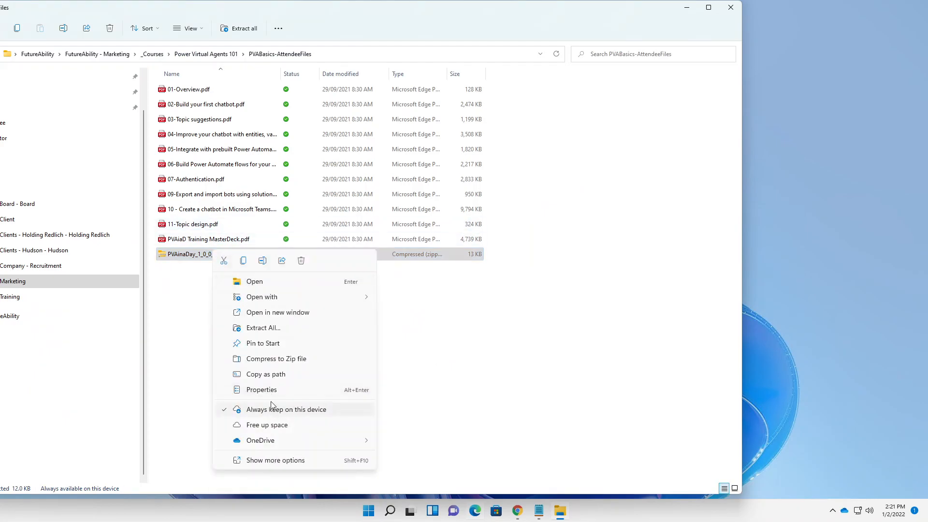
left_click(243, 261)
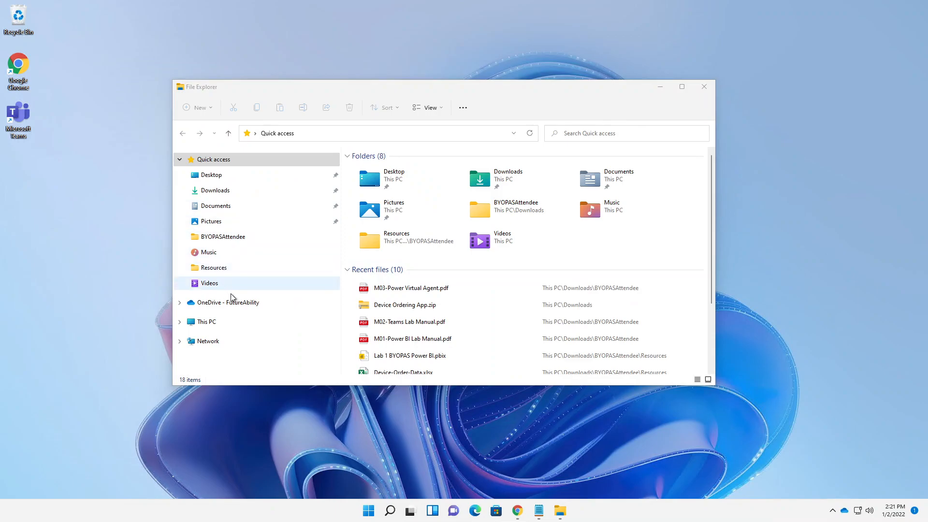
left_click(221, 193)
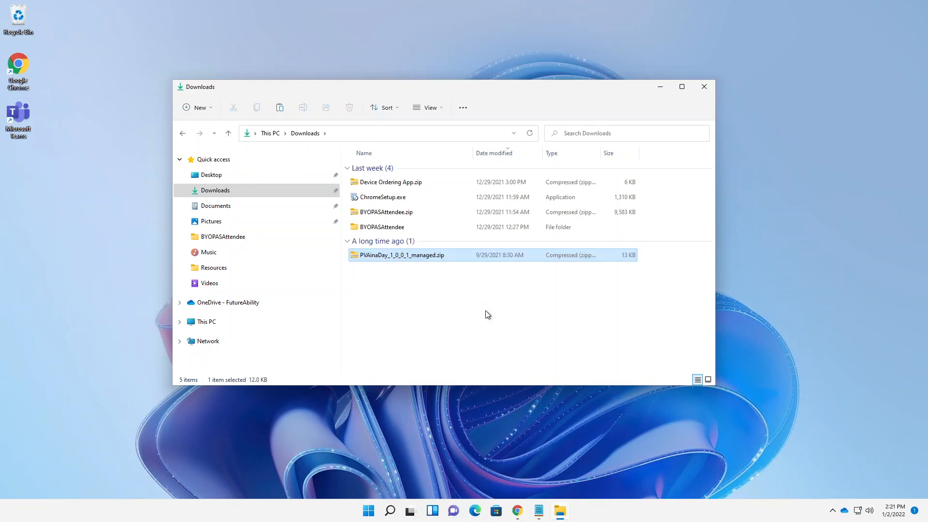
left_click(661, 89)
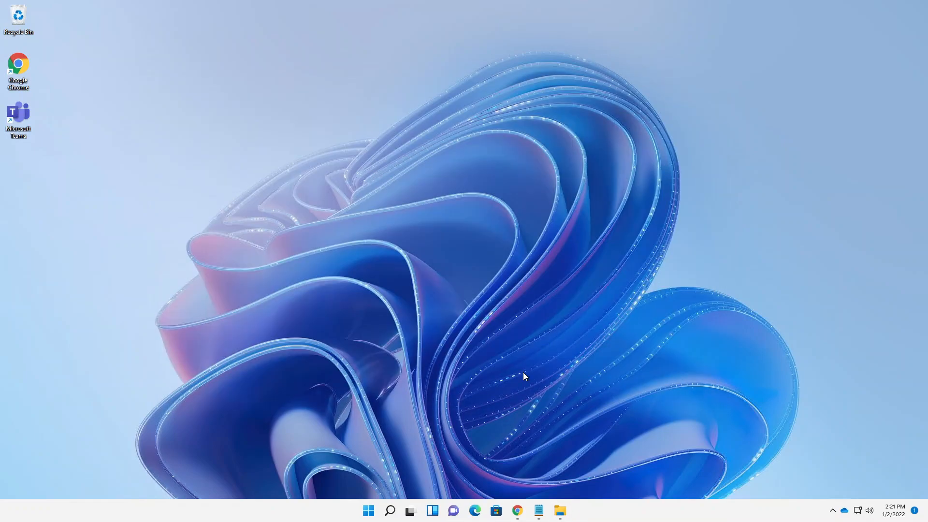
left_click(517, 511)
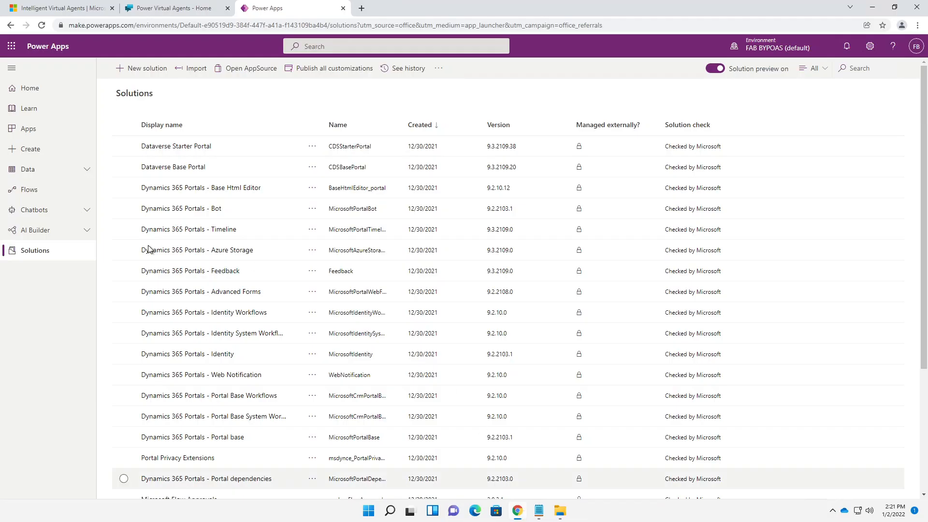
- Import PVAinaDay_1_0_0_1_managed.zip and advance to its Office 365 Users and Common Data Service connections
left_click(197, 73)
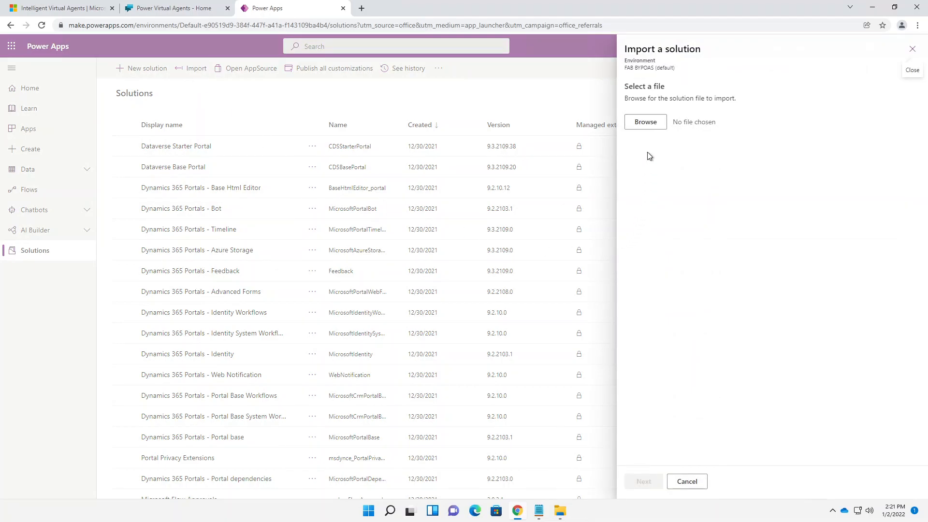
left_click(646, 122)
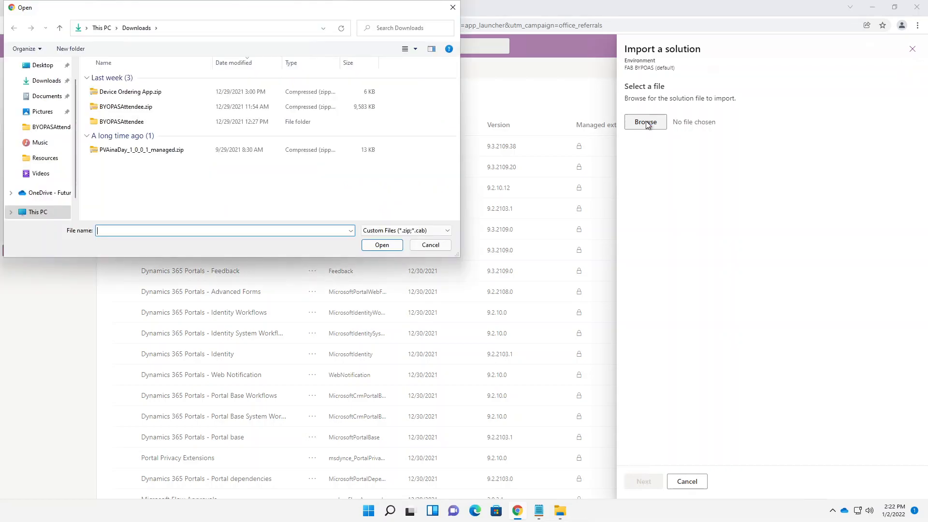
left_click(157, 154)
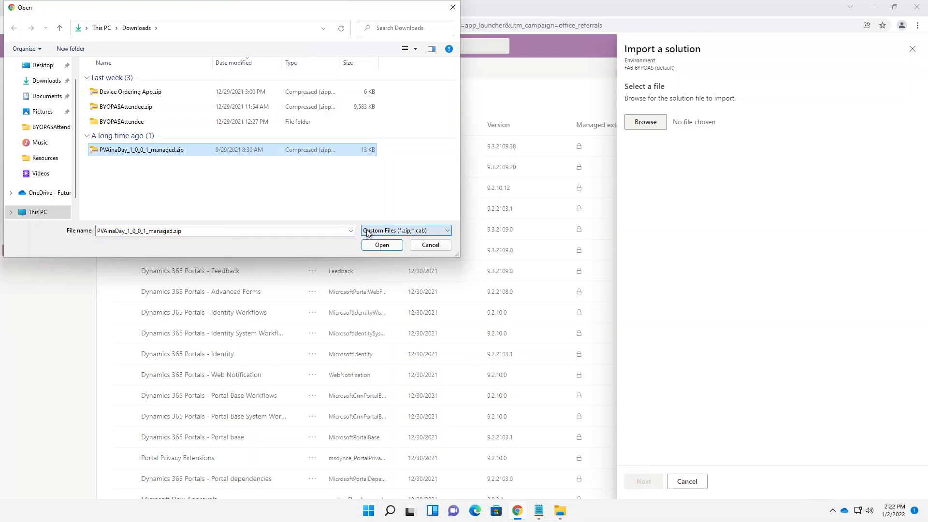
left_click(379, 245)
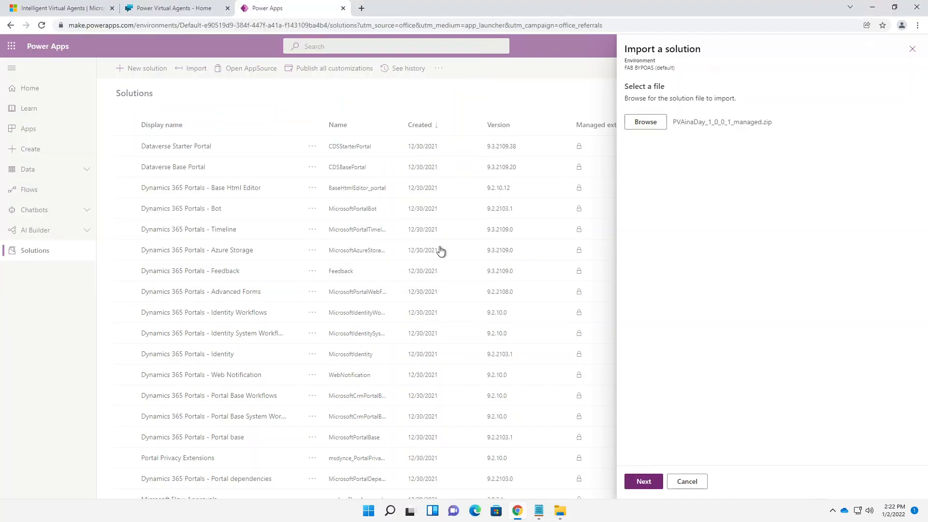
left_click(643, 483)
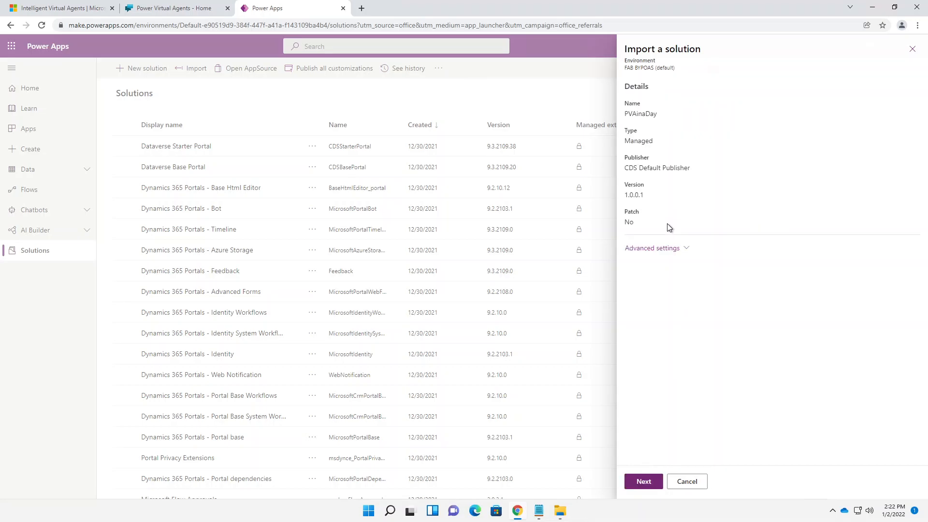
left_click(643, 481)
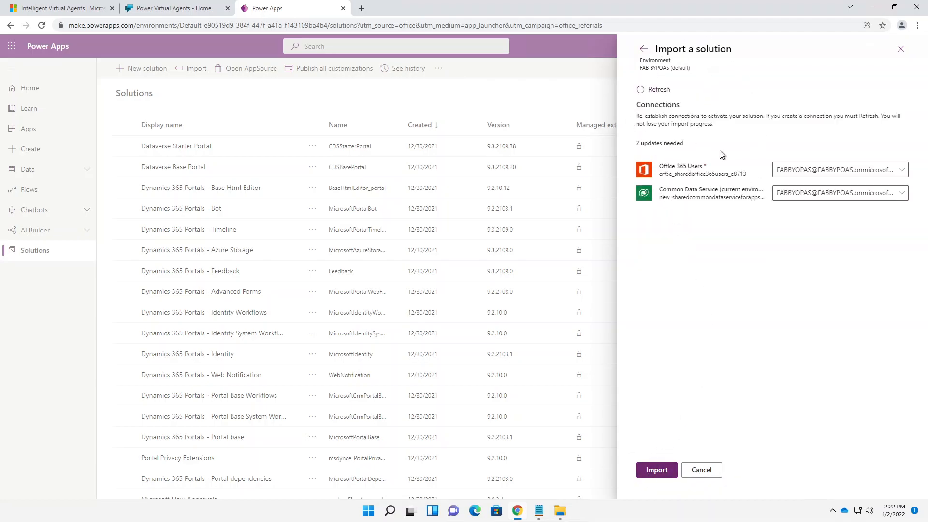
- Create a new Office 365 Users connection with the work account, skipping security setup
left_click(800, 173)
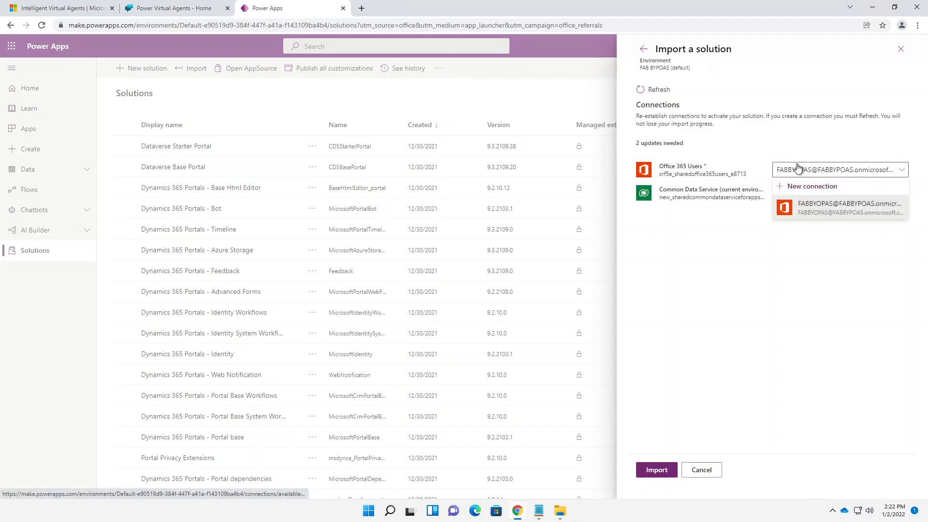
left_click(809, 170)
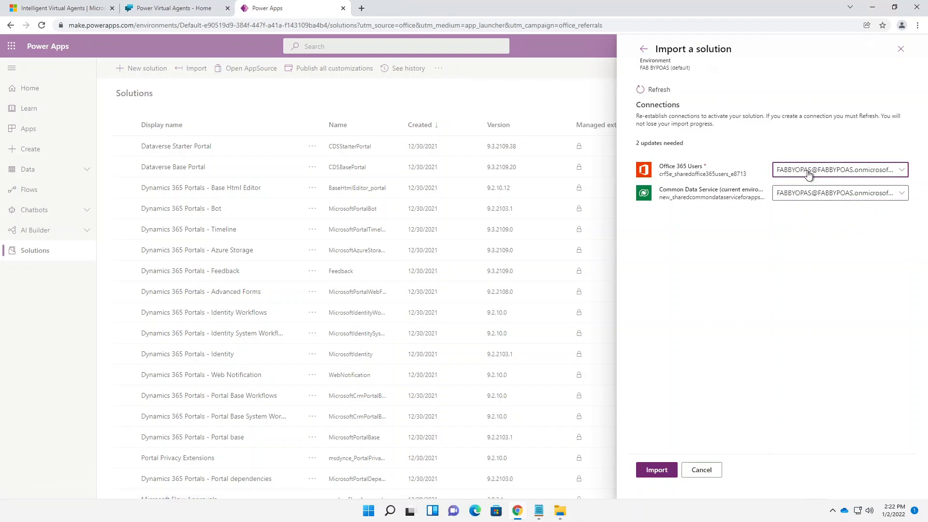
left_click(808, 171)
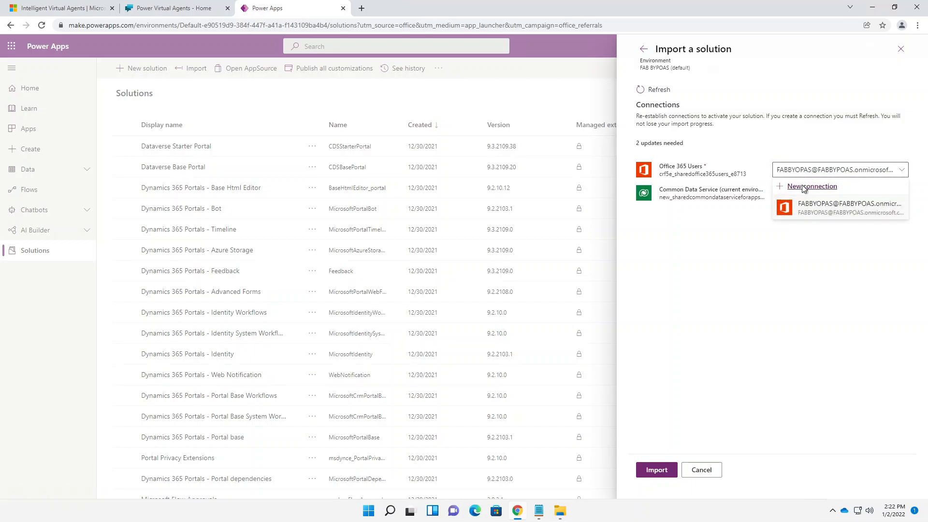
left_click(805, 188)
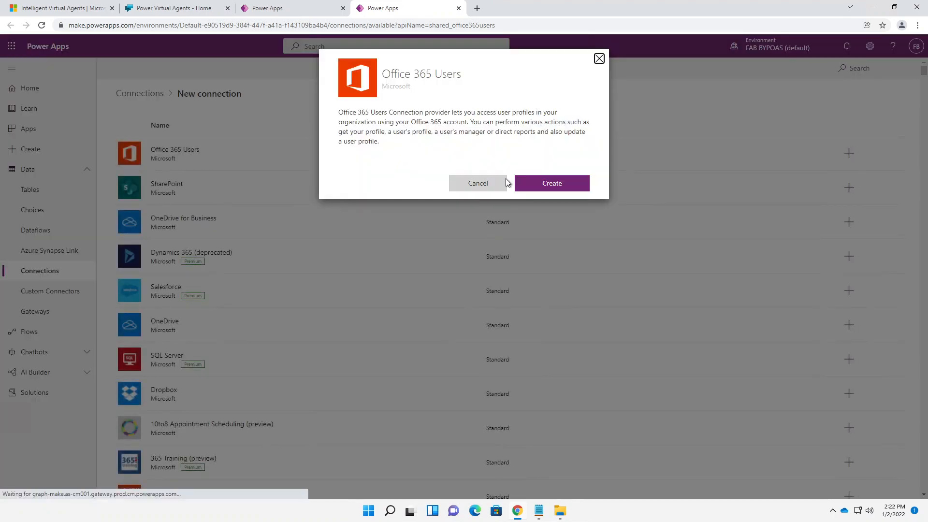
left_click(551, 184)
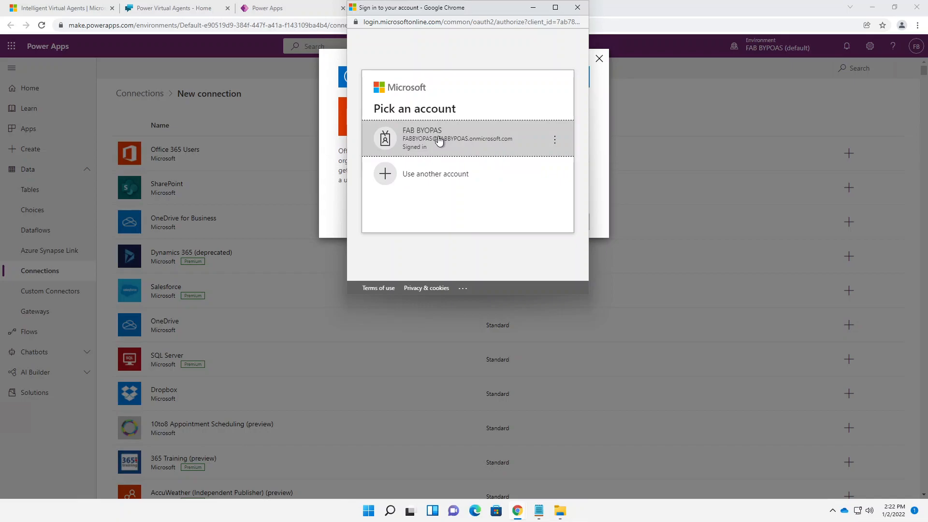
left_click(439, 140)
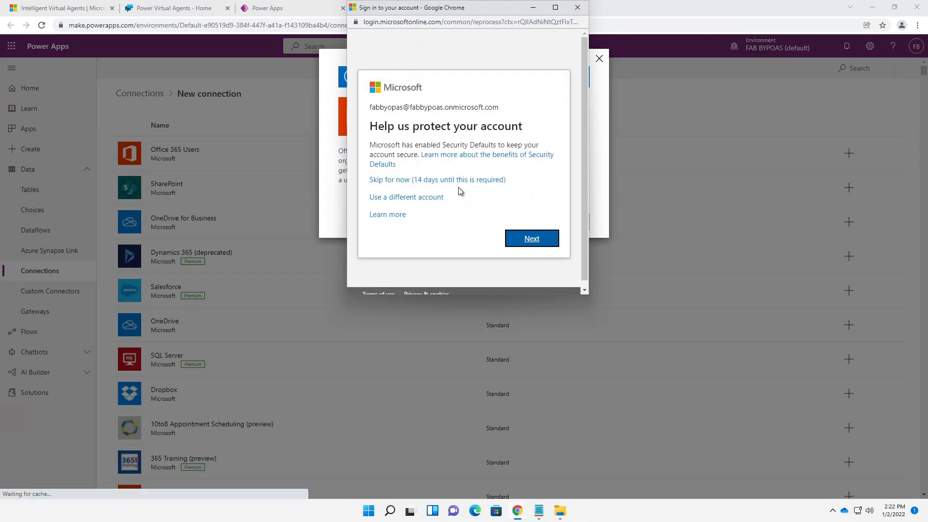
left_click(453, 180)
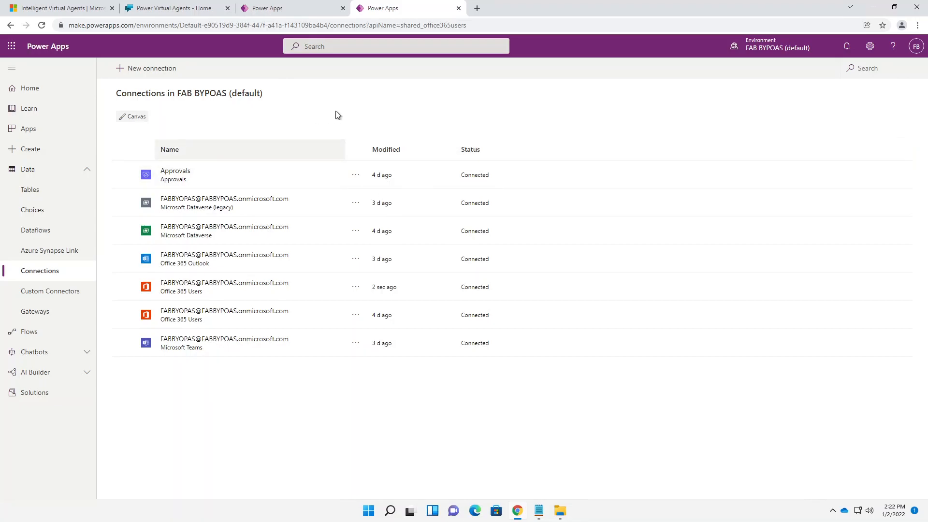
left_click(281, 10)
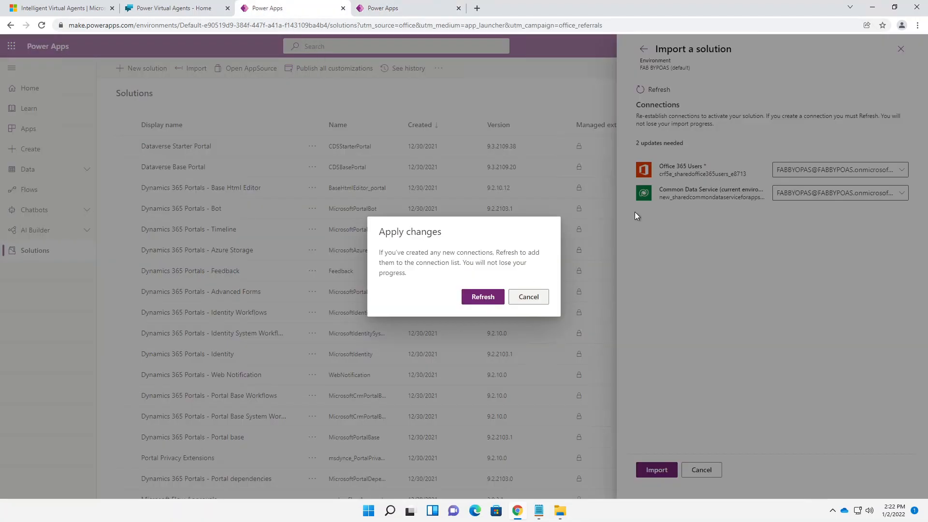
- Refresh connections and assign the work account connection to Office 365 Users
left_click(483, 297)
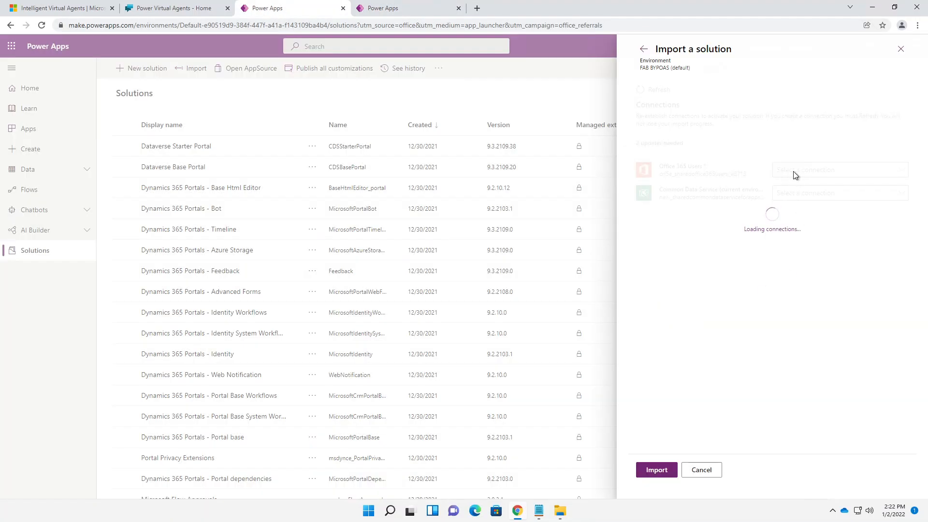
left_click(810, 173)
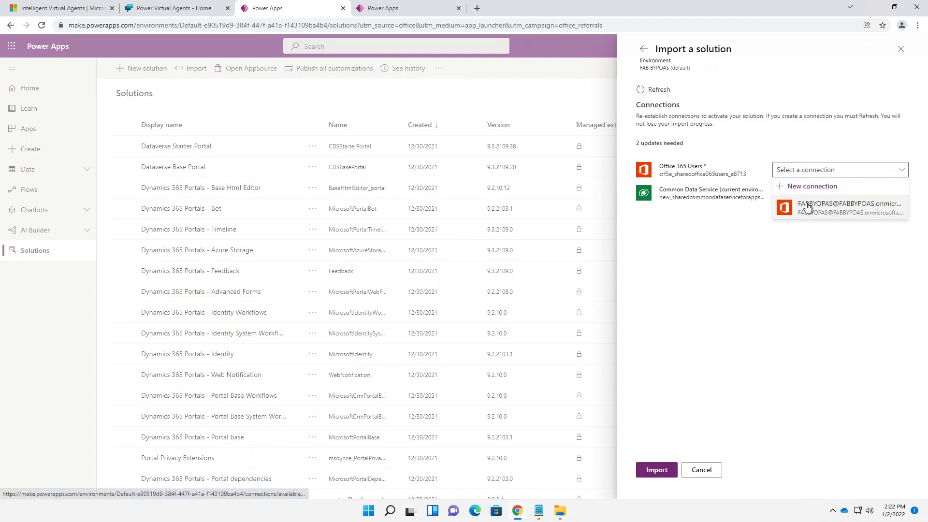
left_click(804, 215)
left_click(795, 198)
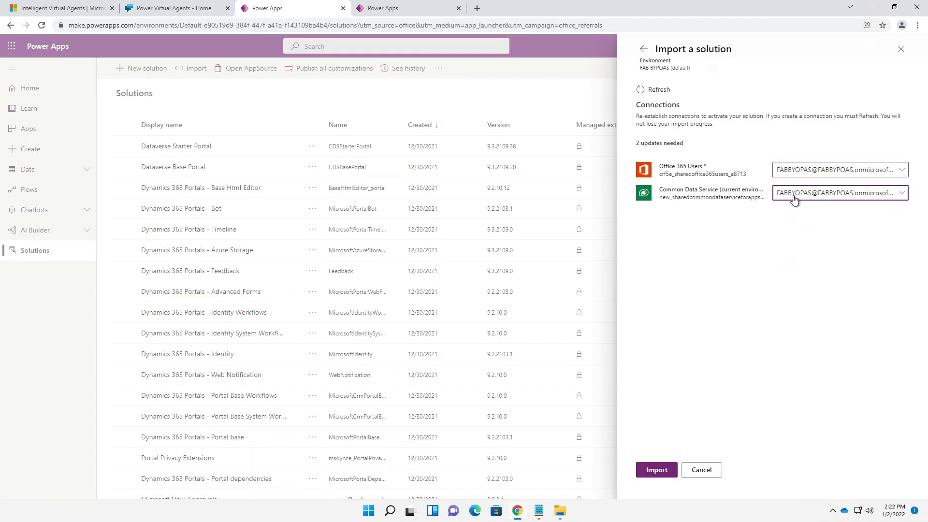
- Create a new Microsoft Dataverse connection with the work account
left_click(800, 210)
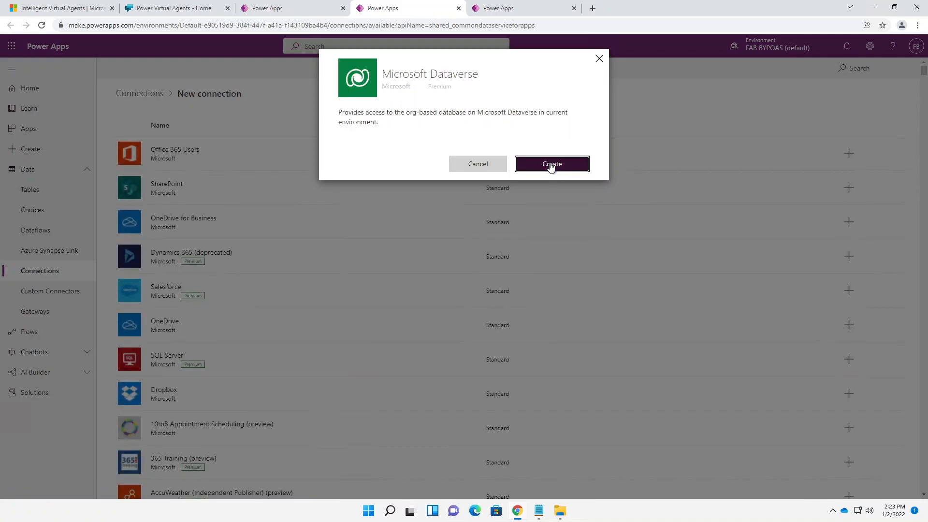
left_click(551, 165)
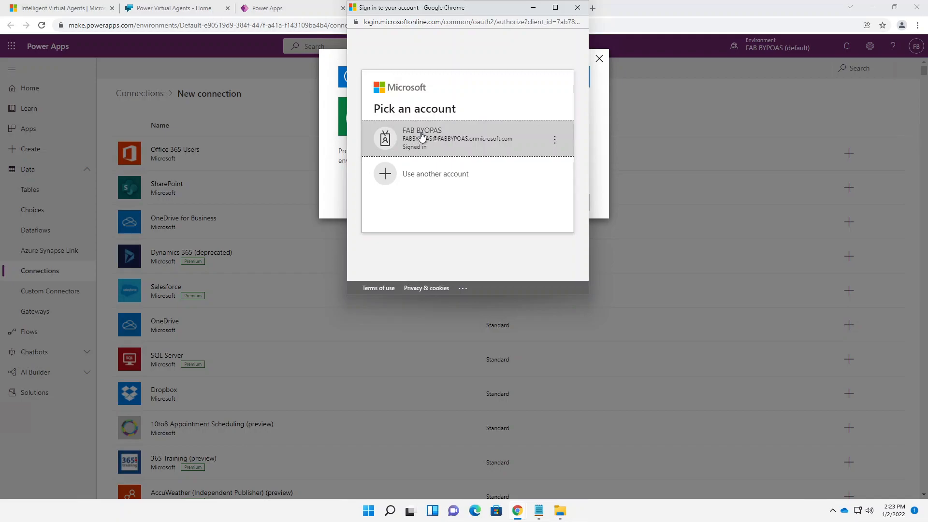
left_click(439, 153)
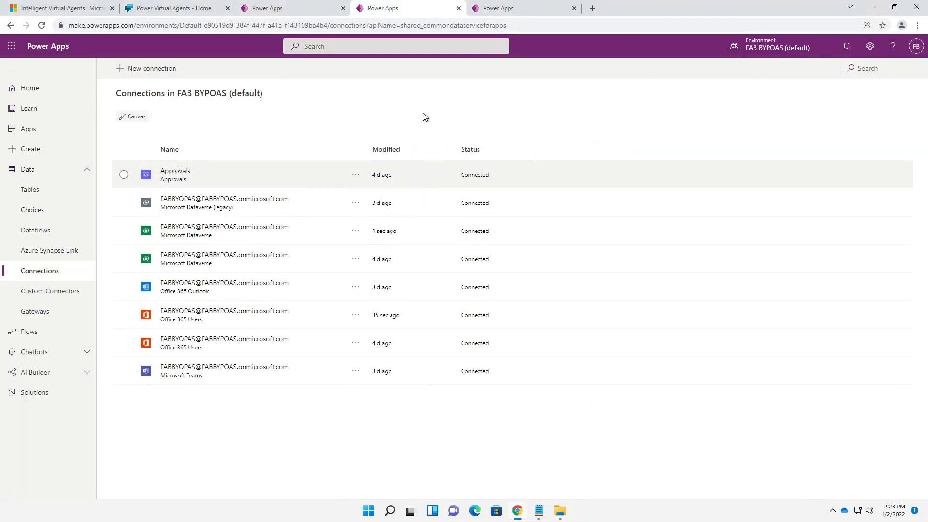
left_click(182, 10)
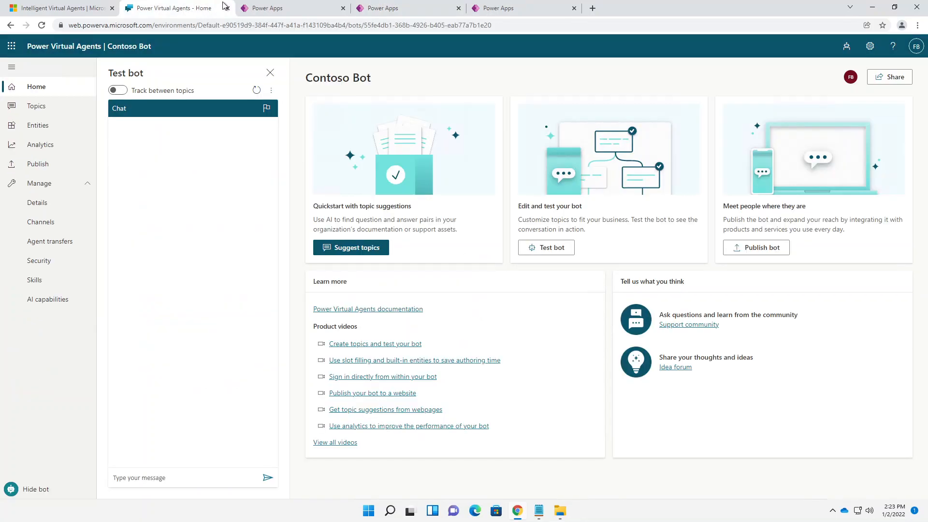
left_click(289, 11)
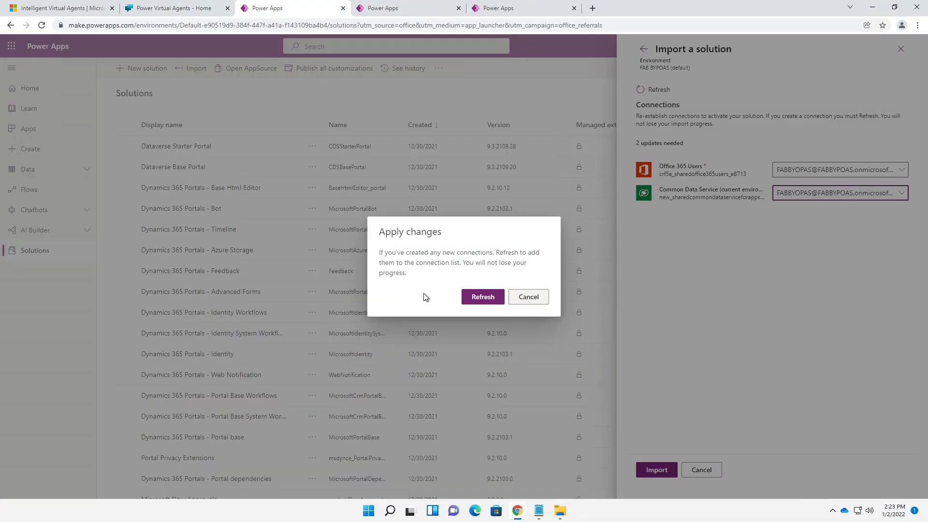
- Refresh, assign the new connection to Common Data Service, and import the solution
left_click(481, 300)
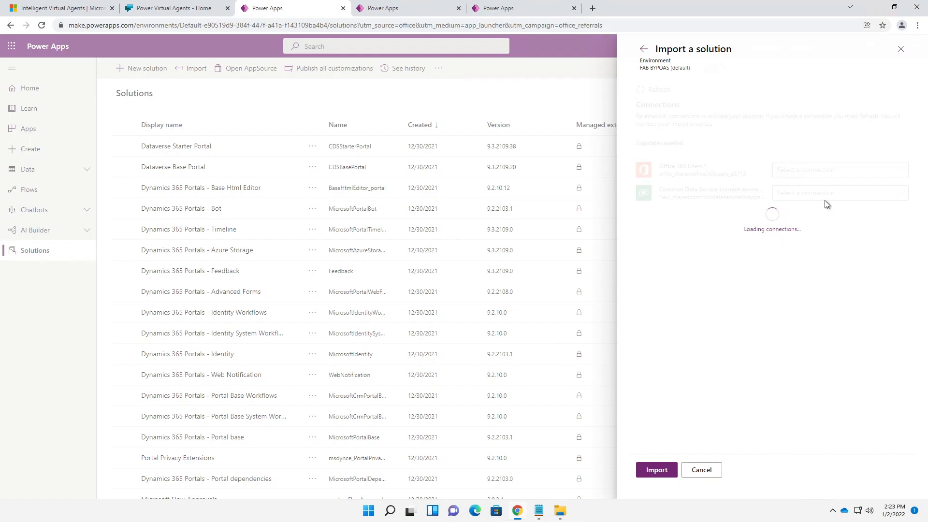
left_click(776, 196)
left_click(821, 233)
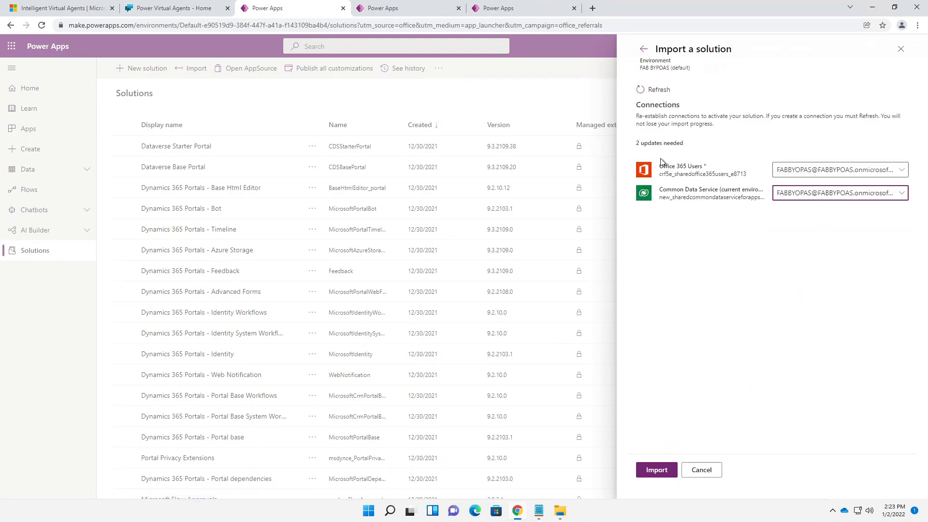
left_click(651, 471)
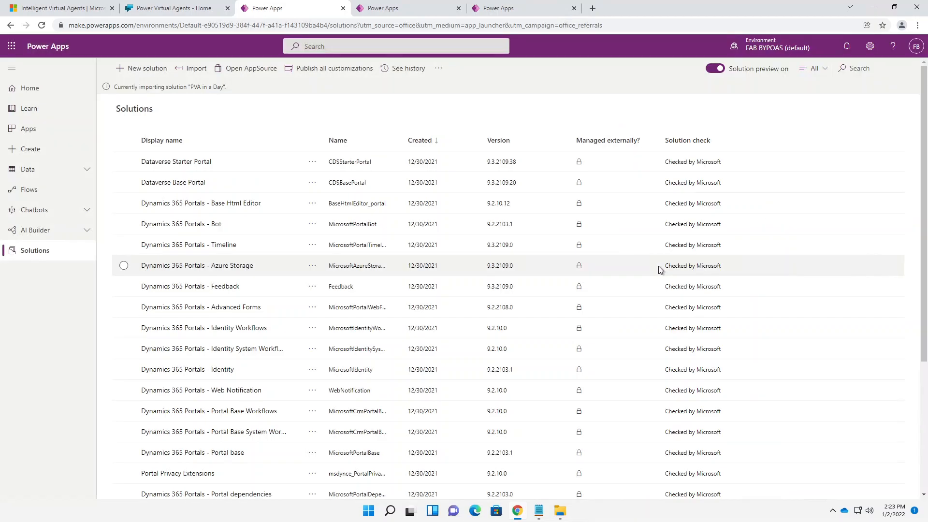
- Close the two extra Power Apps tabs and check the import success message
left_click(458, 9)
left_click(458, 8)
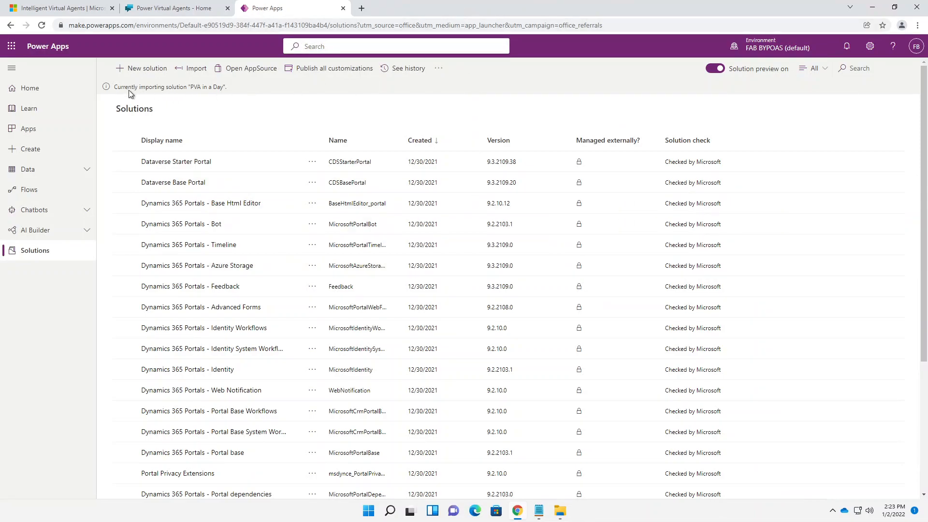
left_click_drag(114, 88, 238, 91)
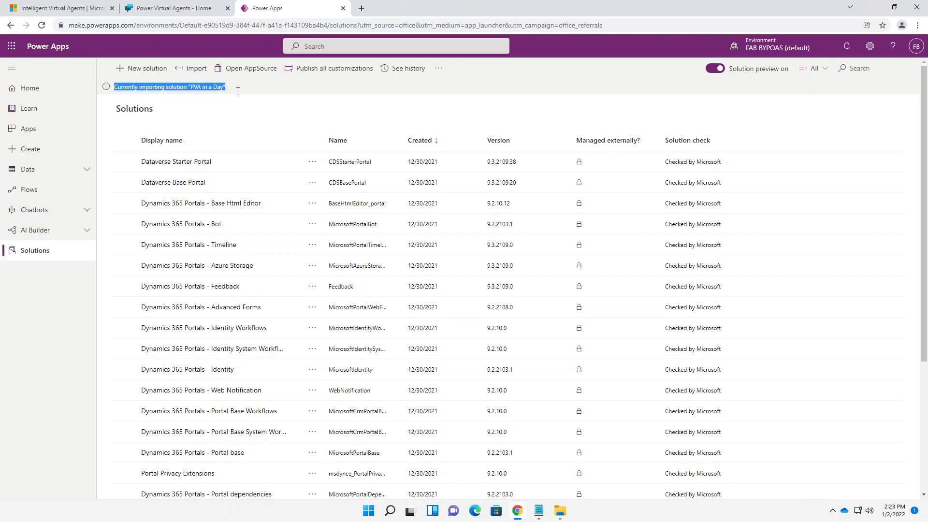
left_click(242, 88)
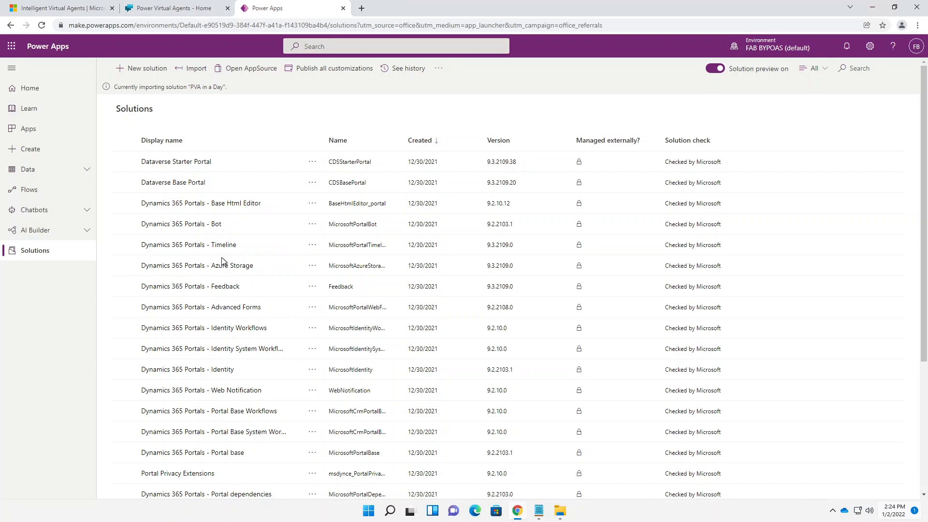
- Sort solutions by display name and find PVA in a Day, version 1.0.0.1
left_click(297, 139)
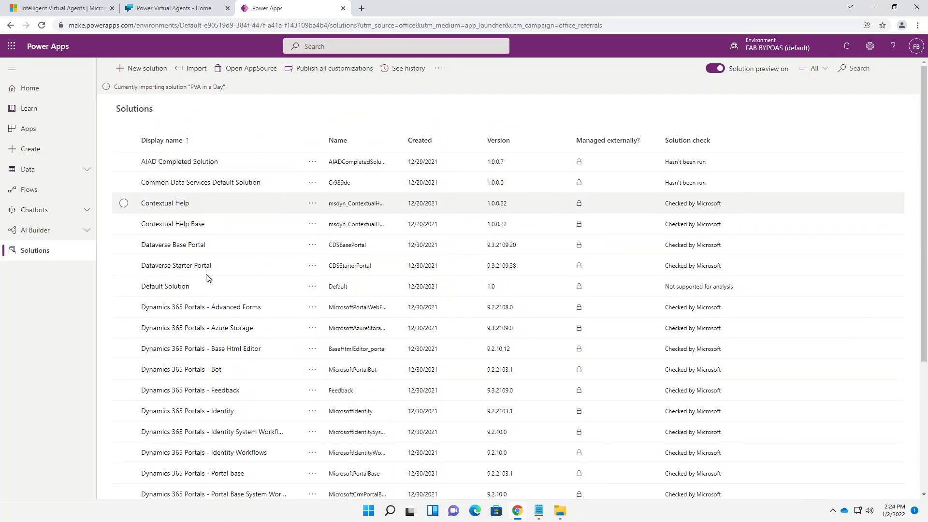
scroll(222, 339, "down", 4)
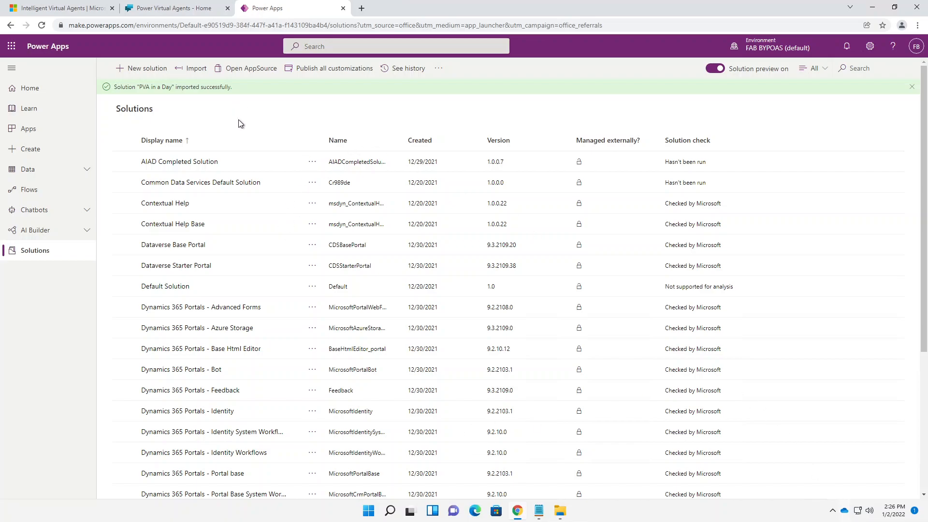
scroll(249, 299, "down", 5)
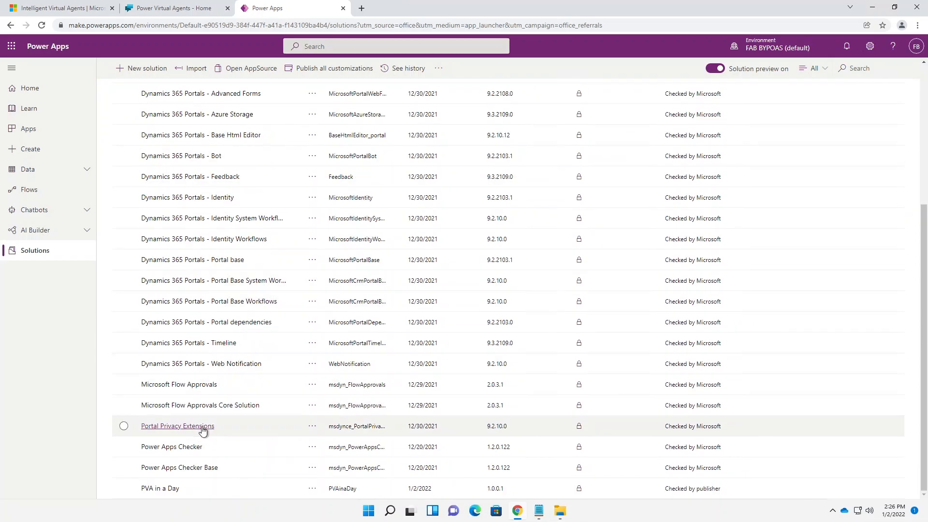
- Open PVA in a Day, then the Create Data in Device Orders cloud flow's details
left_click(157, 490)
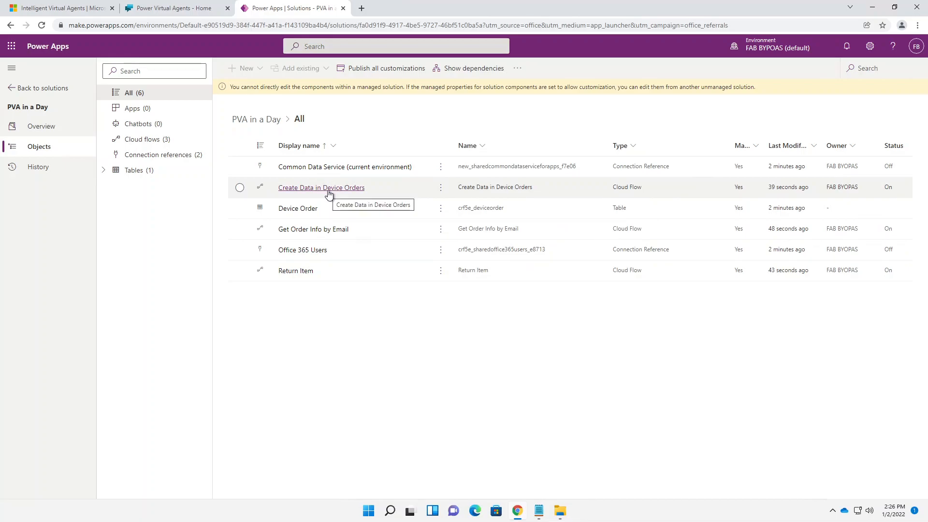
left_click(440, 188)
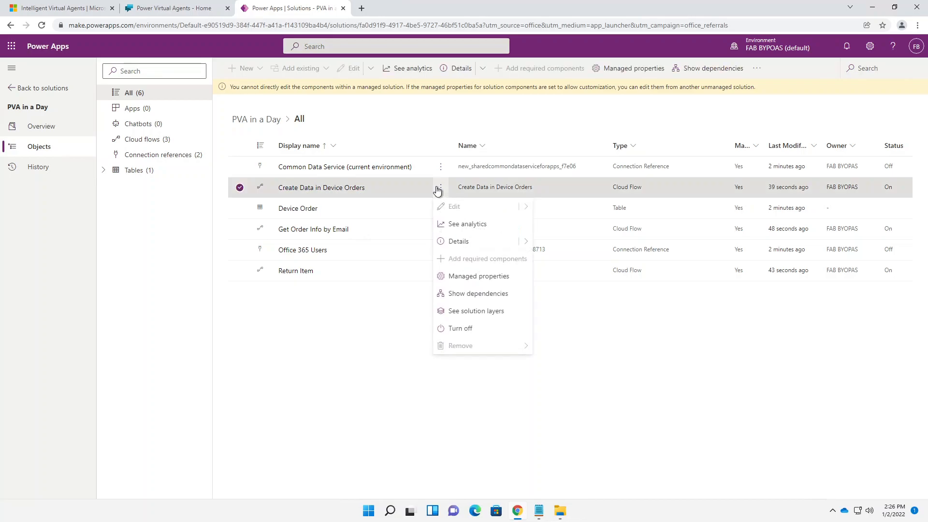
left_click(318, 188)
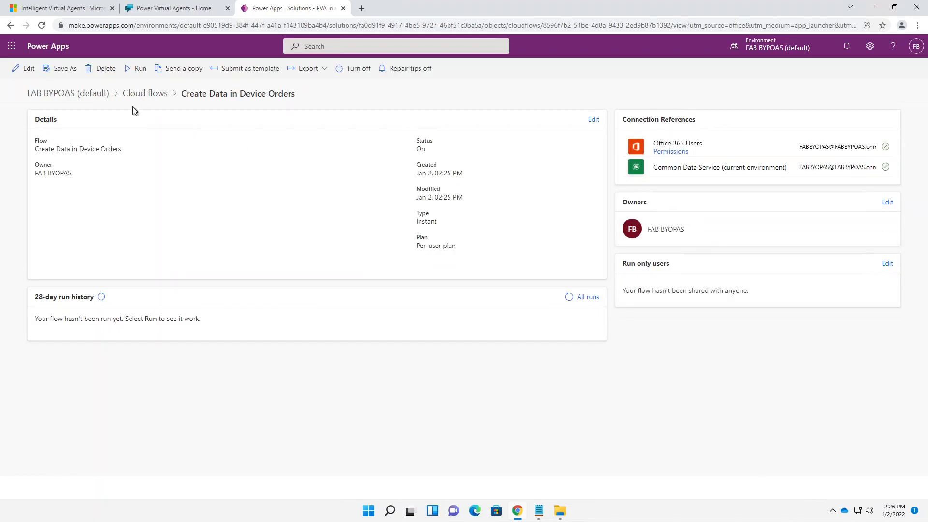
- Run the Create Data in Device Orders flow after passing the connection check
left_click(132, 70)
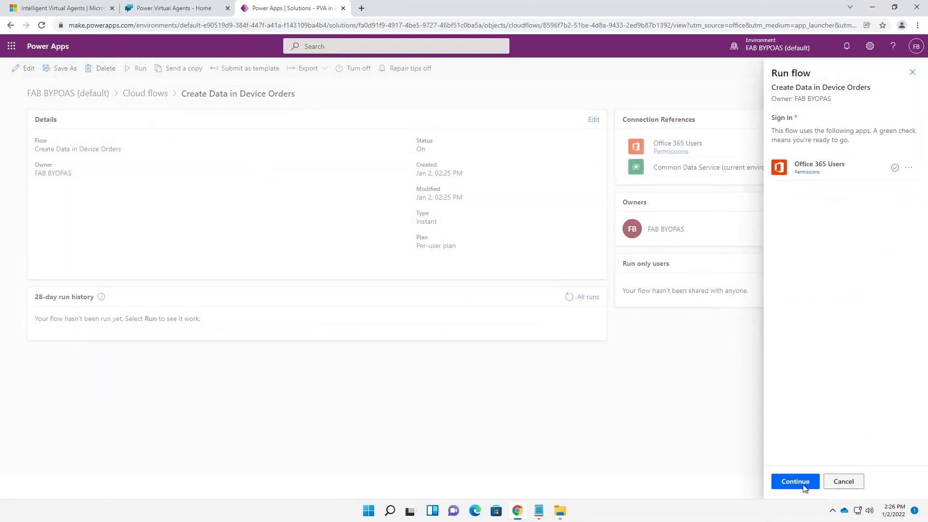
left_click(795, 482)
left_click(794, 482)
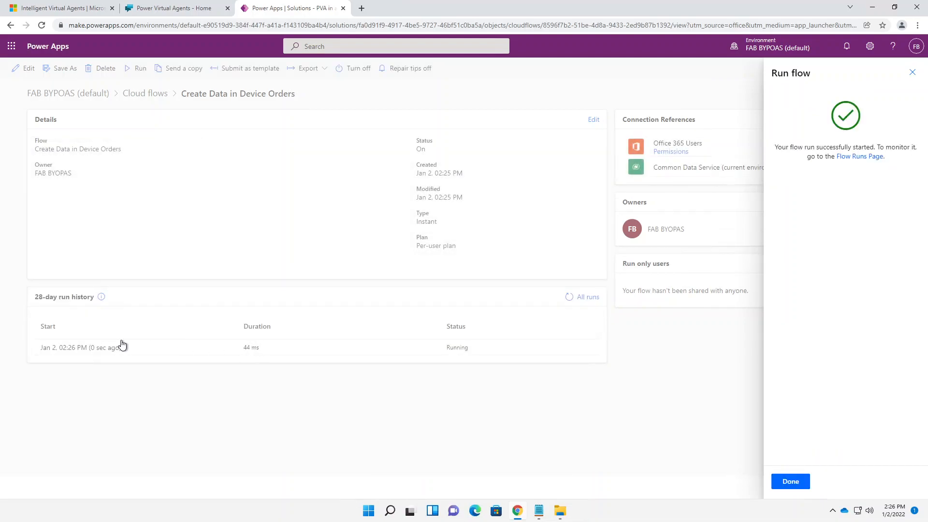
left_click(101, 354)
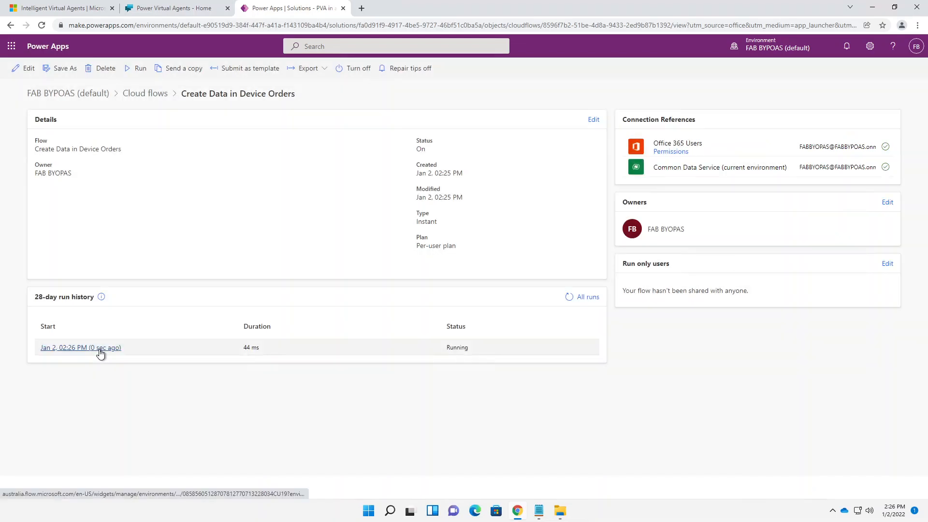
- Review the new run's Search for users (V2) output, then return to the solution objects
left_click(102, 355)
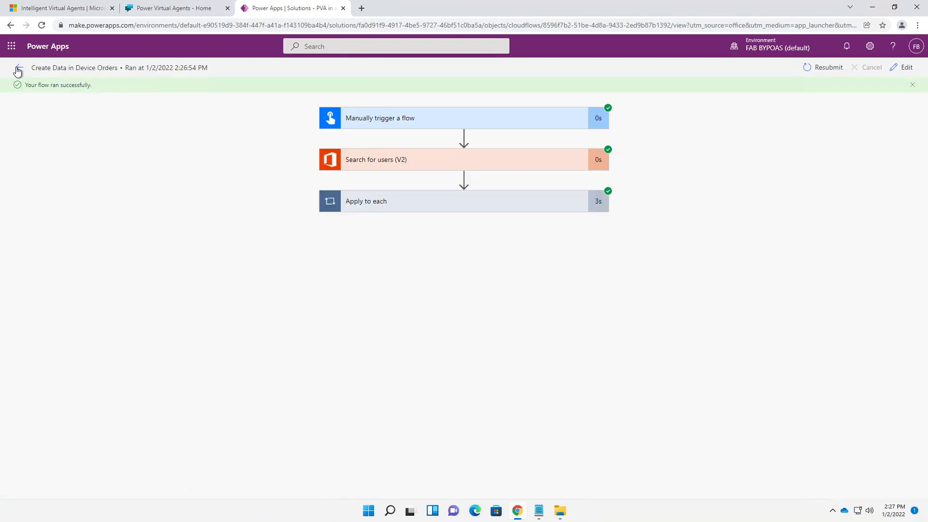
left_click(423, 160)
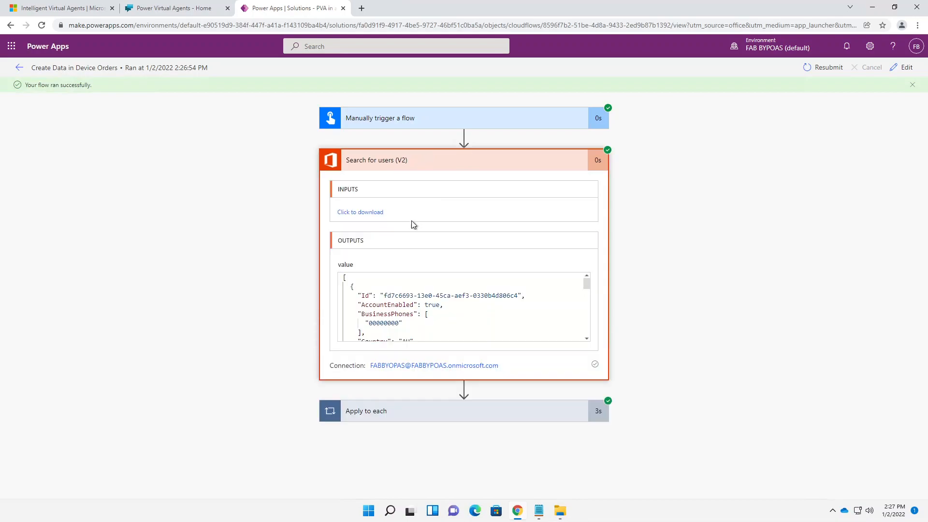
scroll(399, 314, "down", 3)
scroll(399, 314, "down", 5)
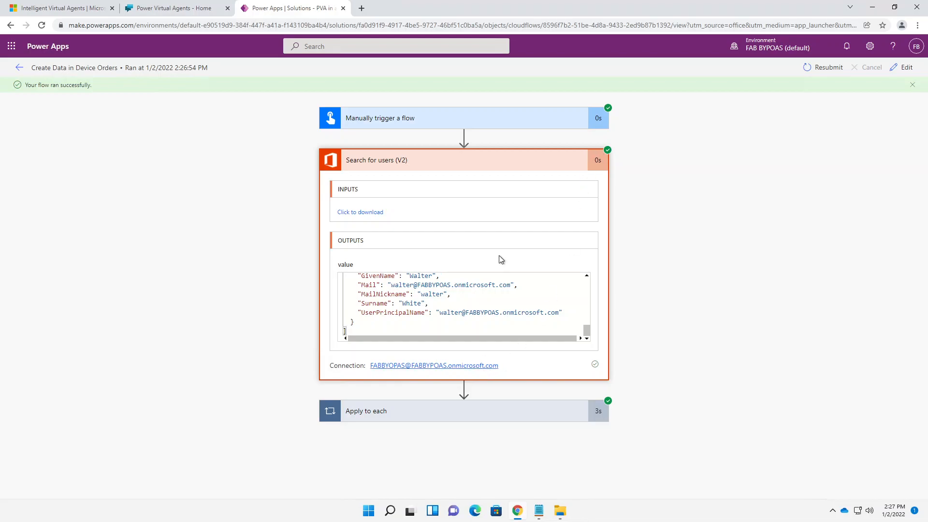
left_click(17, 68)
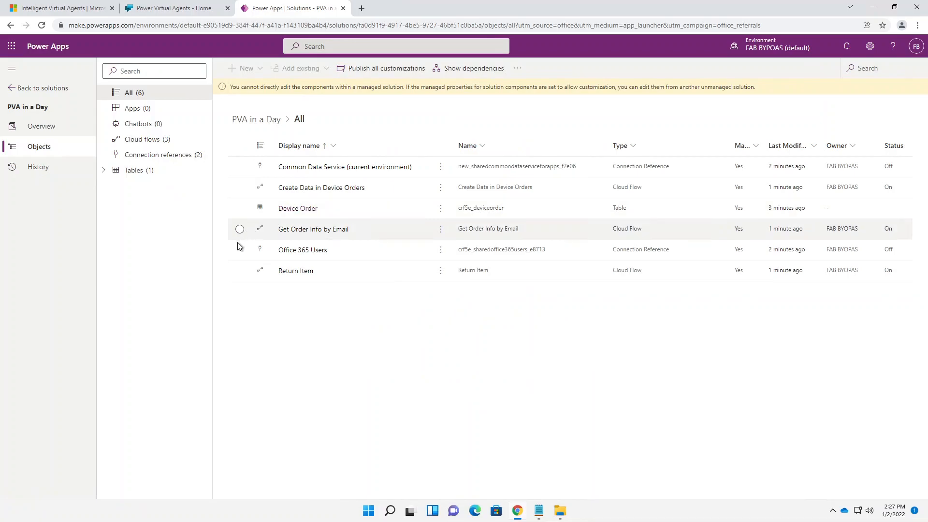
- Close the solution tab, minimize the remote session and return to the slide show
left_click(343, 8)
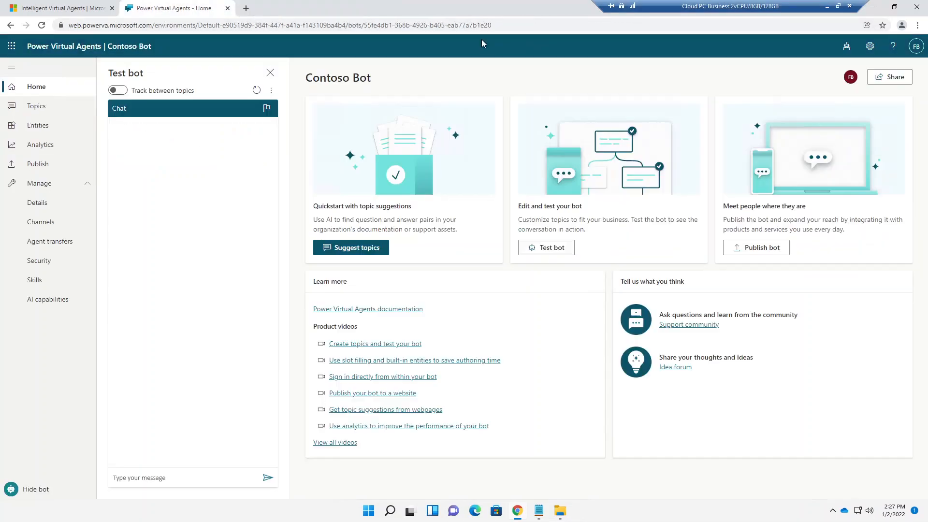
left_click(827, 6)
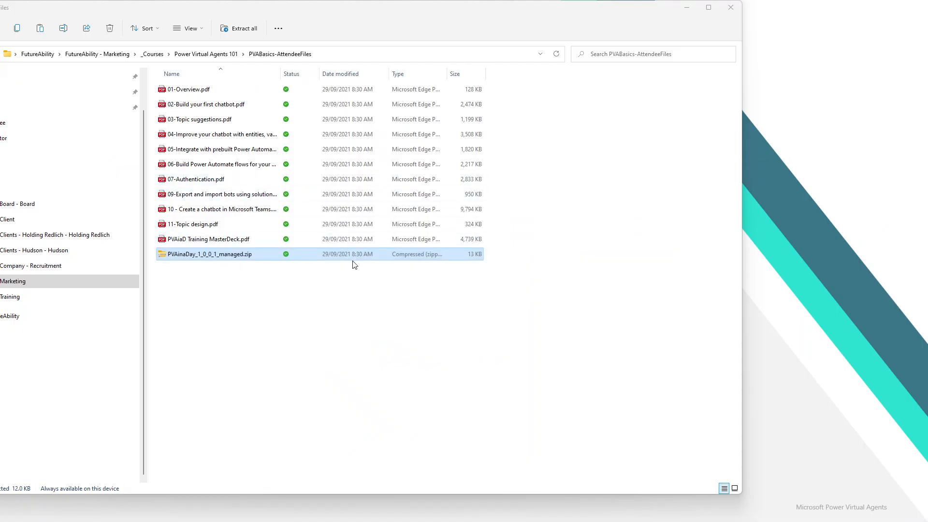
left_click(866, 213)
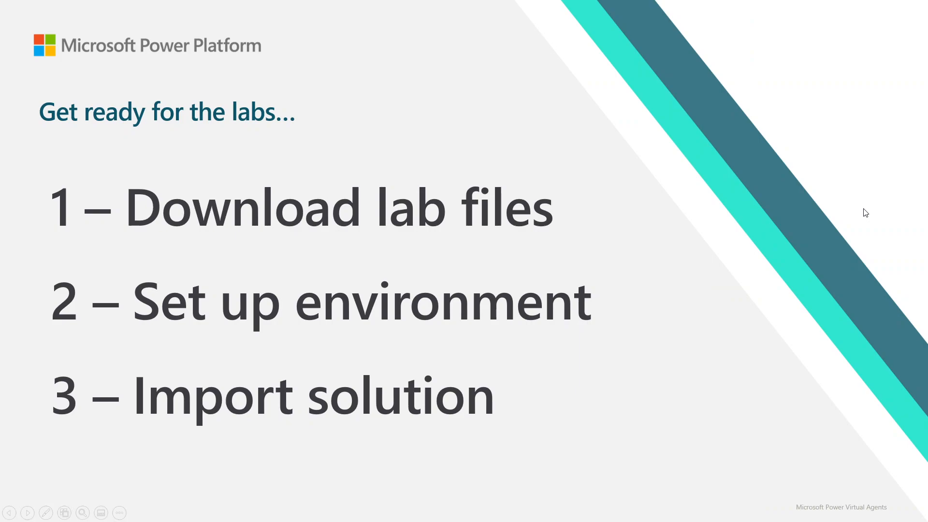